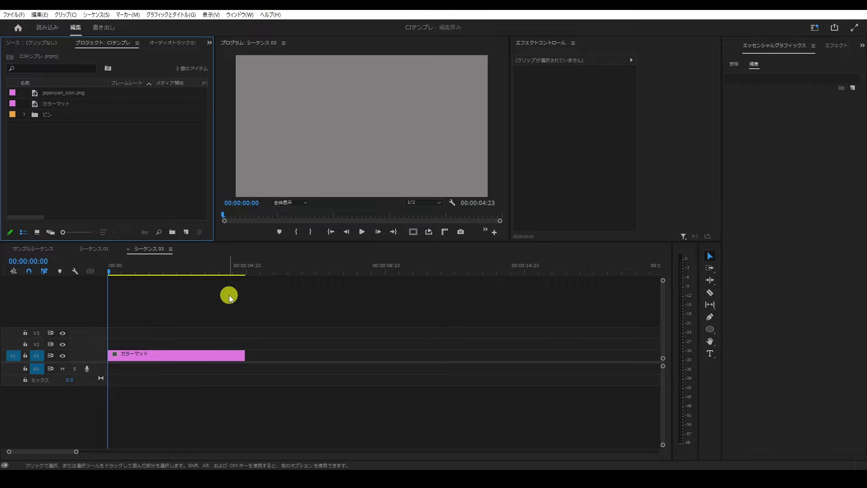
- Switch the shape tool in the Tools panel from Ellipse to the Rectangle Tool
click(709, 328)
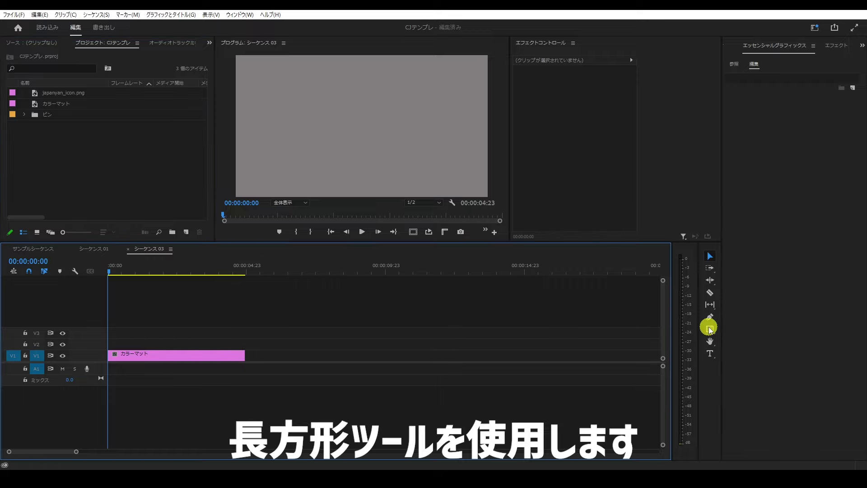
- Draw a white rectangle on the frame's right half and nudge its left and top edges
click(710, 328)
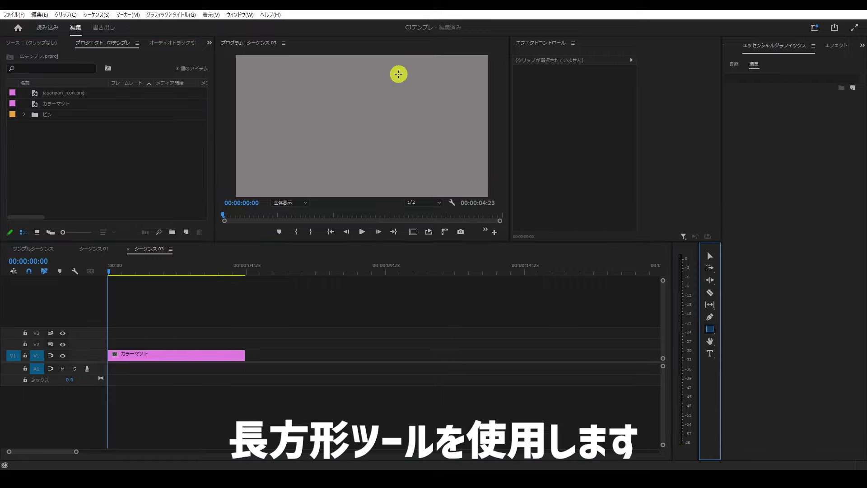
drag(377, 75, 476, 176)
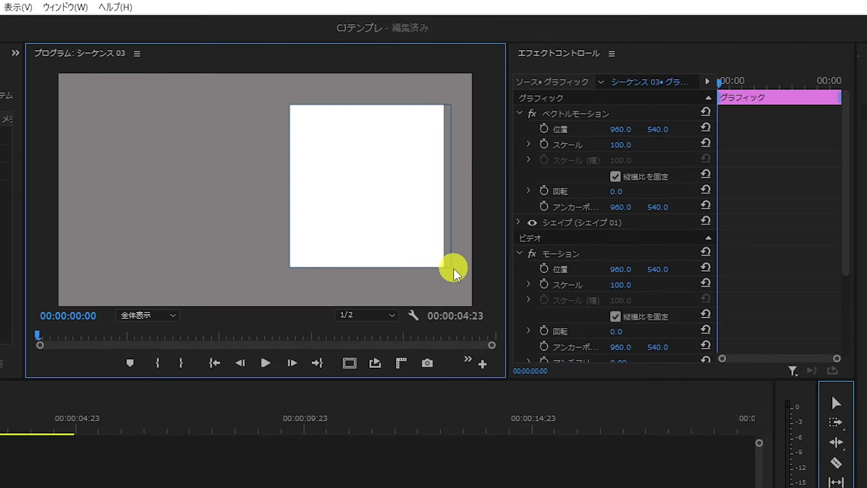
drag(454, 270, 456, 285)
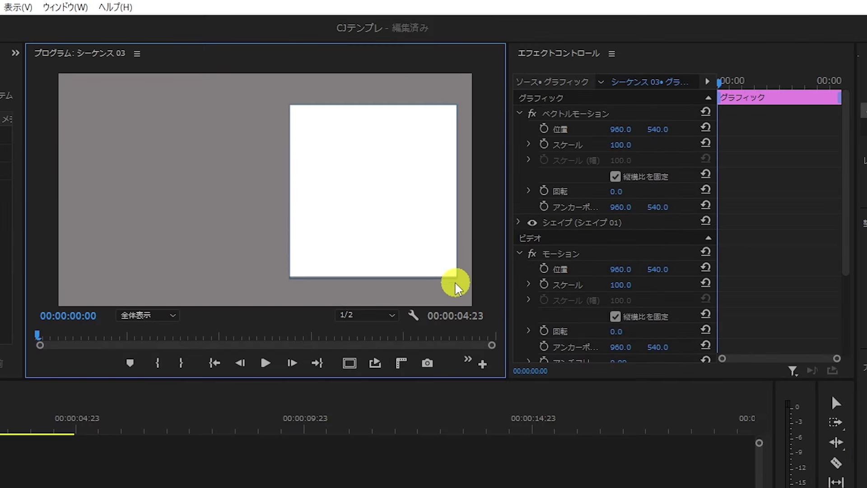
click(835, 402)
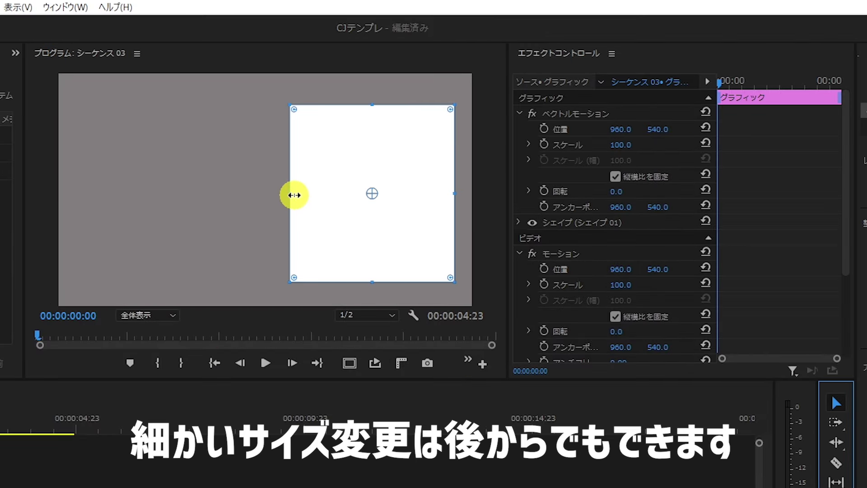
drag(289, 193, 283, 193)
drag(368, 104, 369, 110)
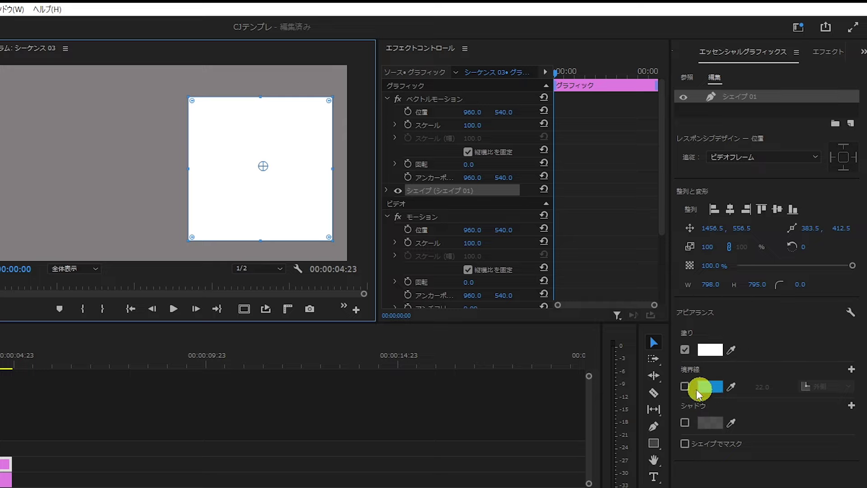
- Add a blue 22.0 outer stroke to the white rectangle and preview it
click(685, 386)
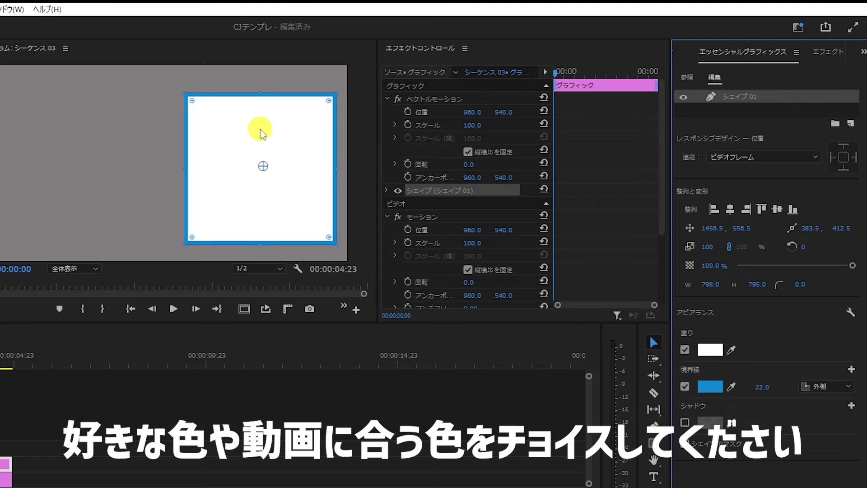
click(241, 63)
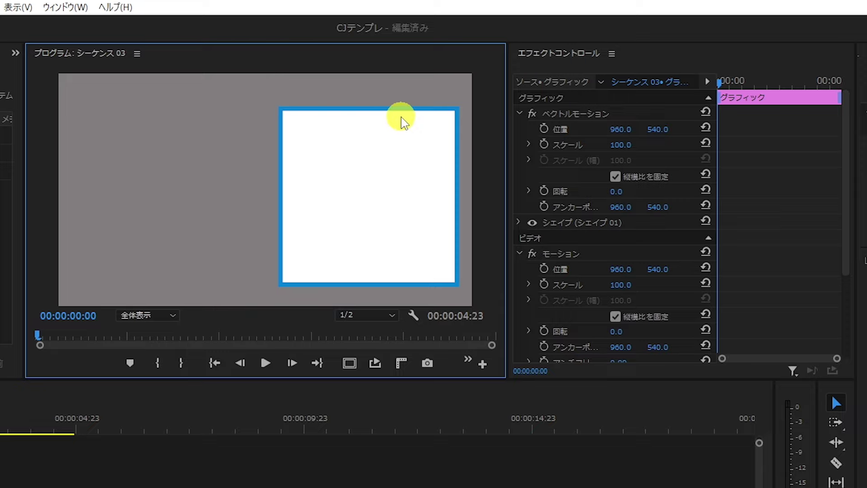
click(426, 132)
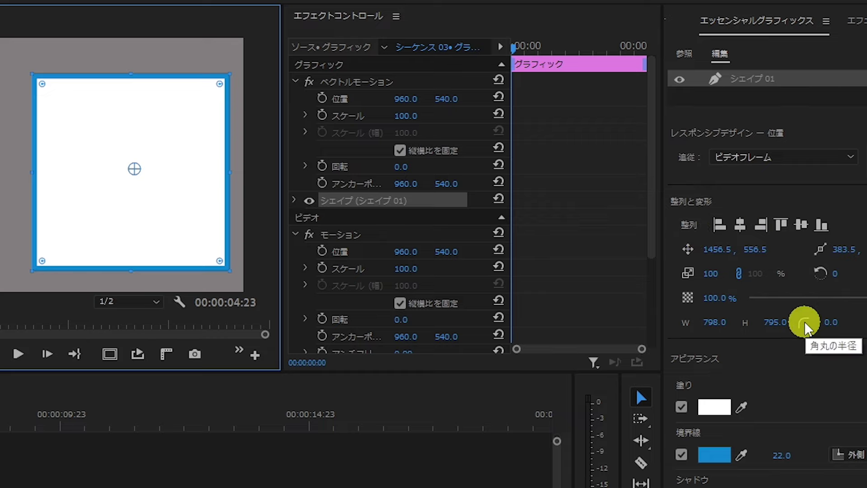
- Set Shape 01's Corner Radius to 20 in Essential Graphics
drag(832, 322, 865, 322)
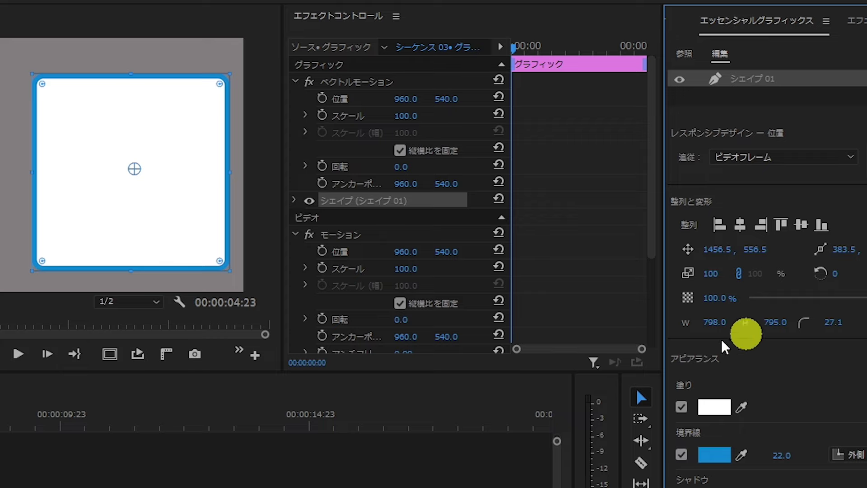
click(184, 128)
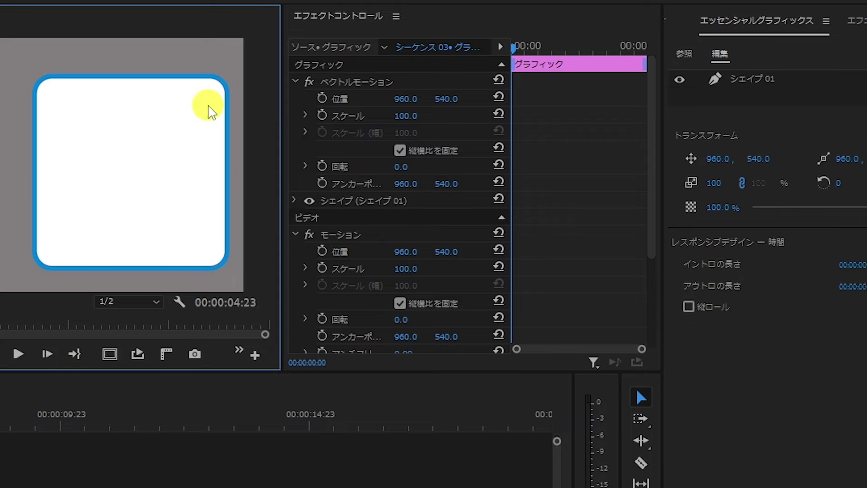
click(237, 113)
click(833, 322)
text(20)
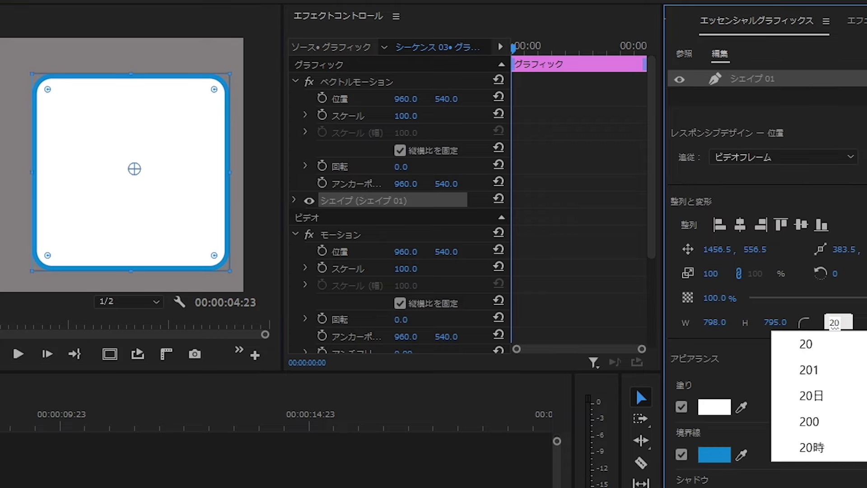
key(Return)
click(11, 131)
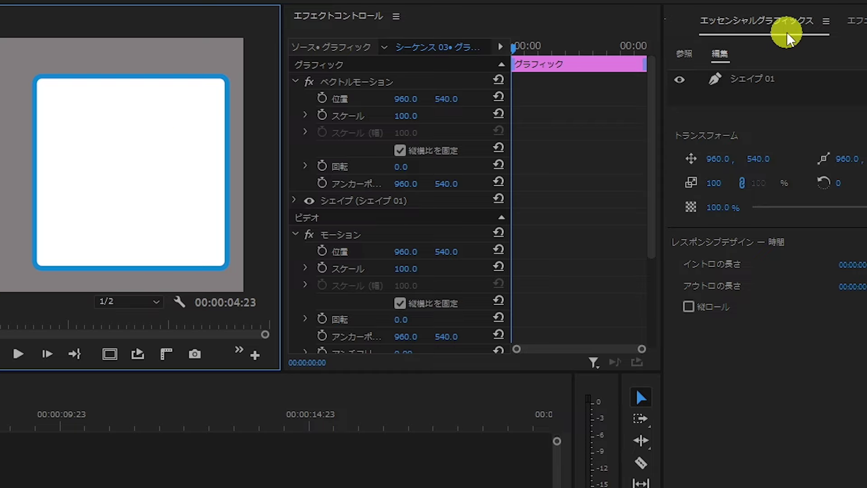
- Duplicate the シェイプ 01 layer and name the upper copy 名前
right_click(784, 81)
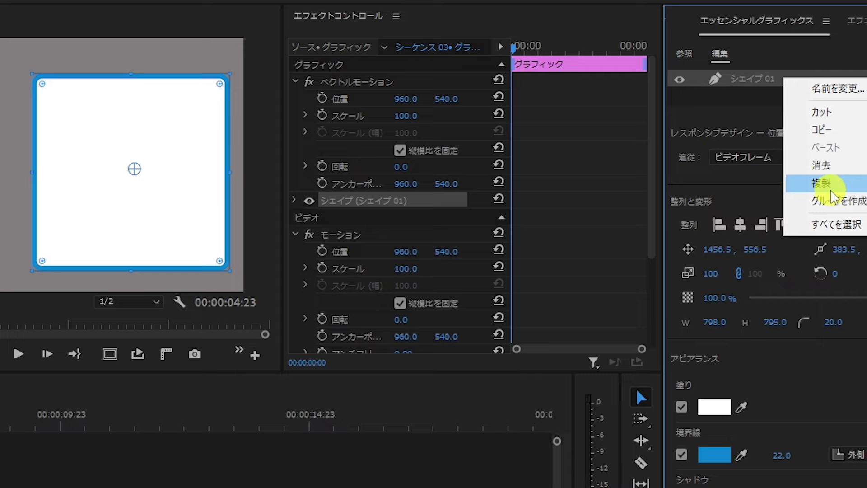
click(845, 186)
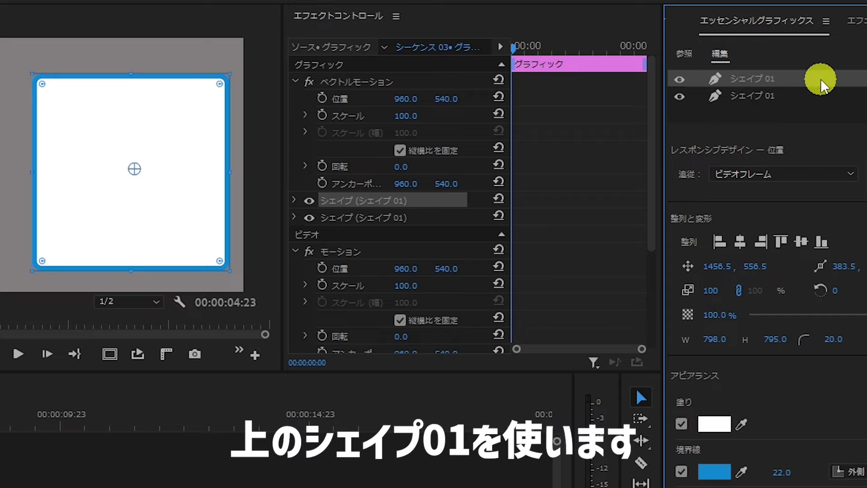
right_click(780, 78)
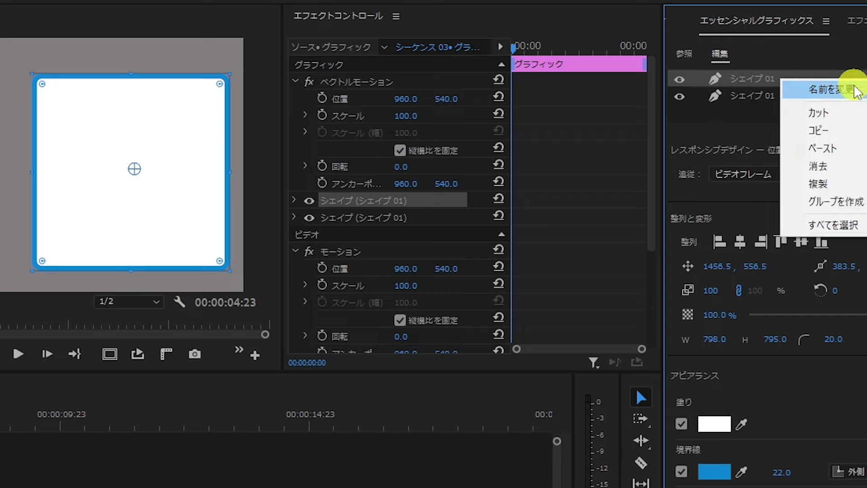
click(842, 89)
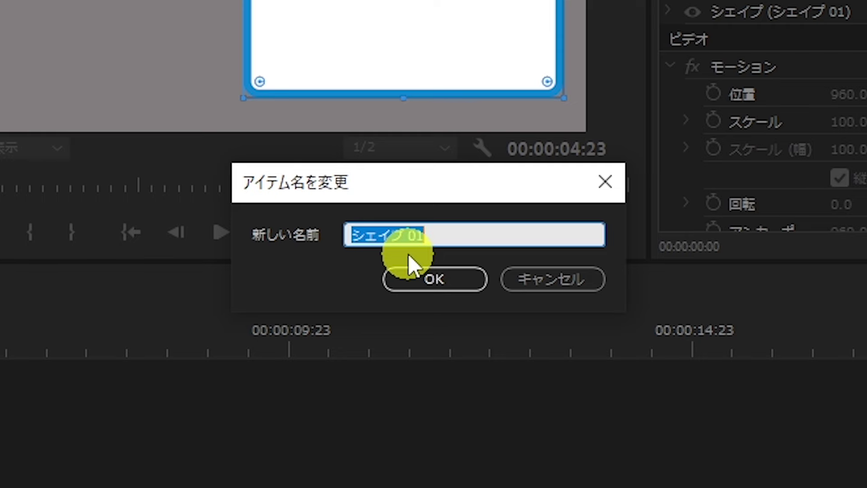
text(名前)
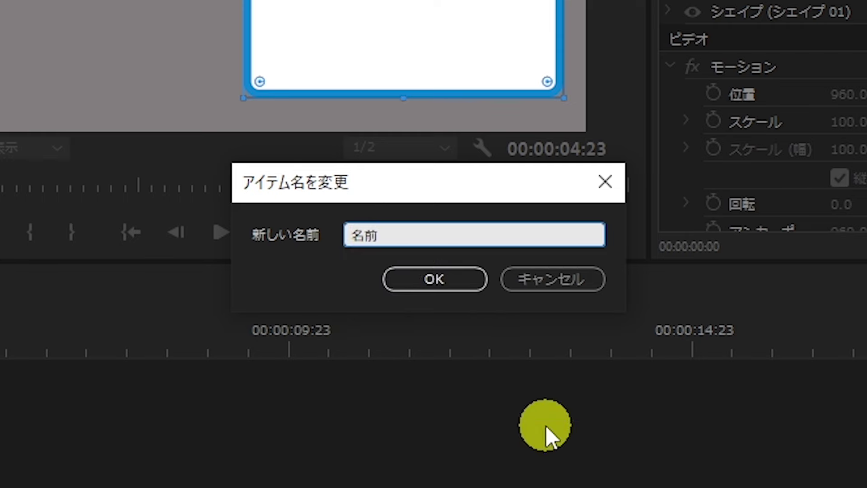
key(Return)
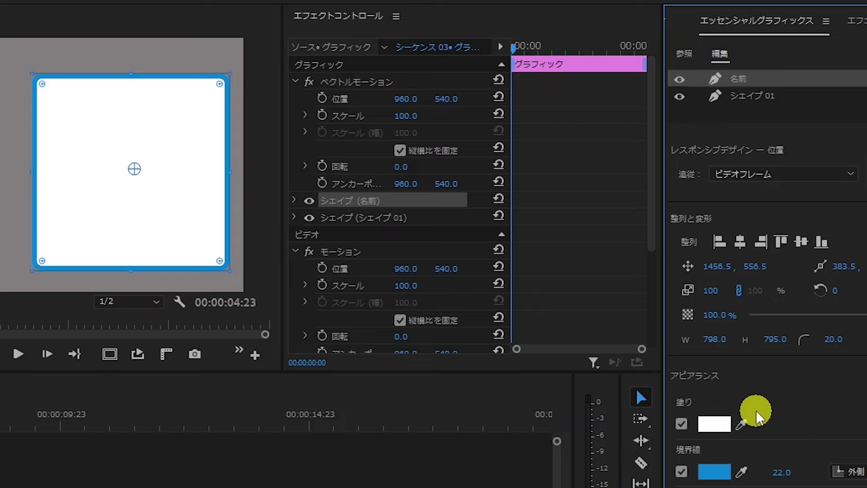
- Fill the 名前 shape with the stroke's blue using the eyedropper, and turn its Stroke off
click(741, 424)
click(742, 427)
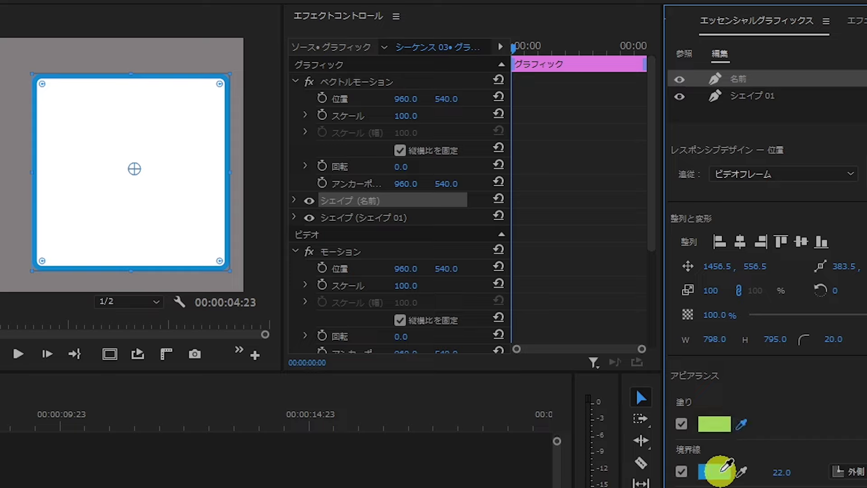
click(723, 469)
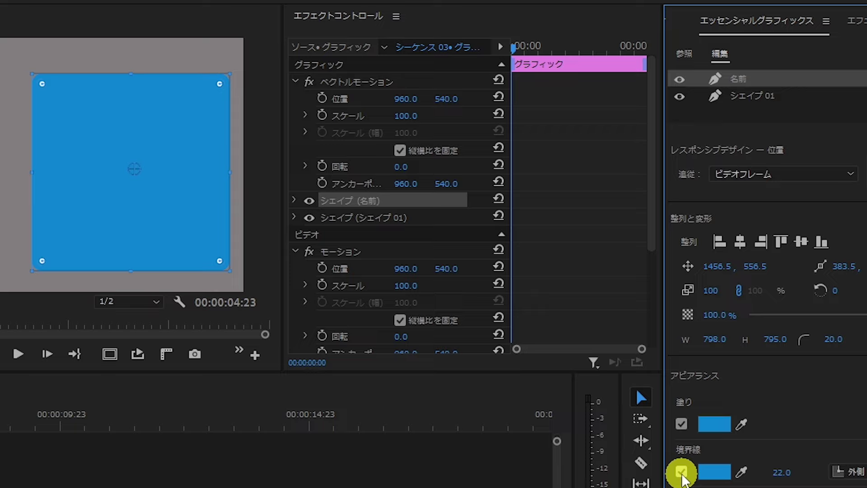
click(681, 473)
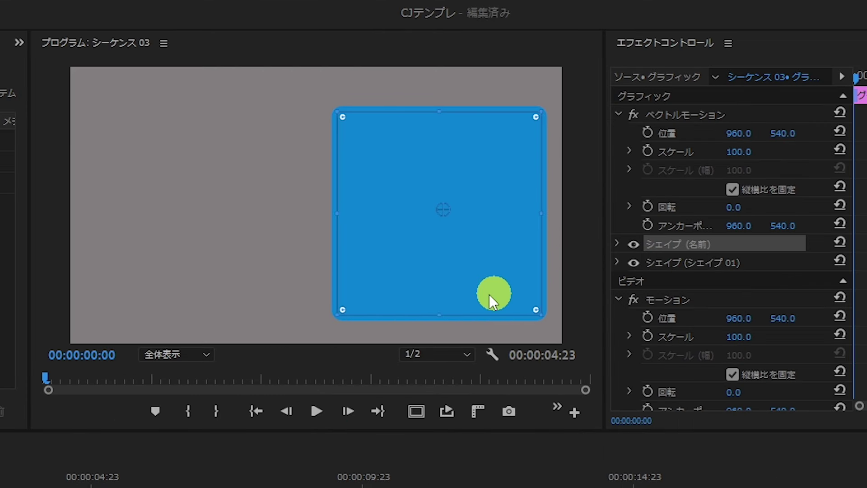
- Resize the blue shape to a 798 × 158 band along the card's top with corner radius 0
drag(440, 312, 446, 156)
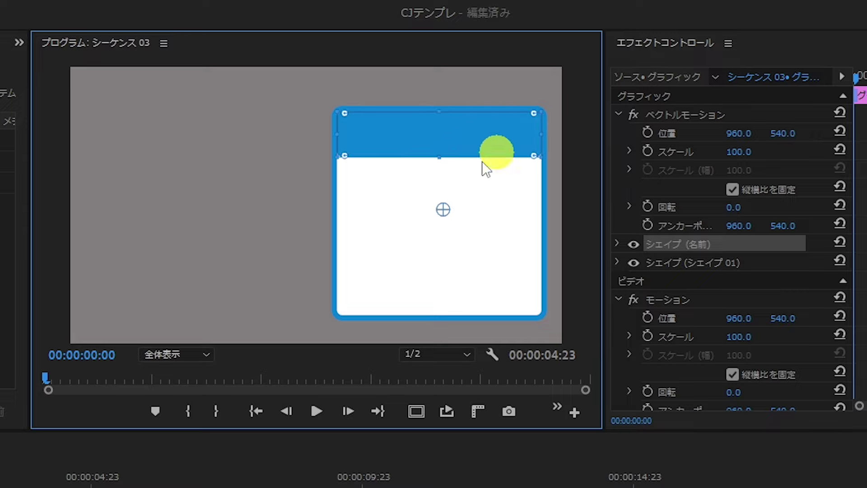
mouse_move(442, 156)
mouse_down()
mouse_move(442, 146)
mouse_move(439, 186)
mouse_move(441, 151)
mouse_up()
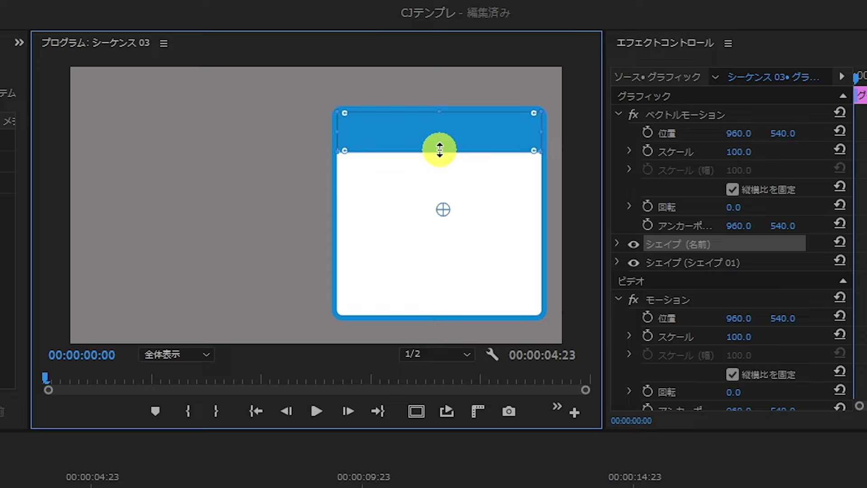
click(368, 460)
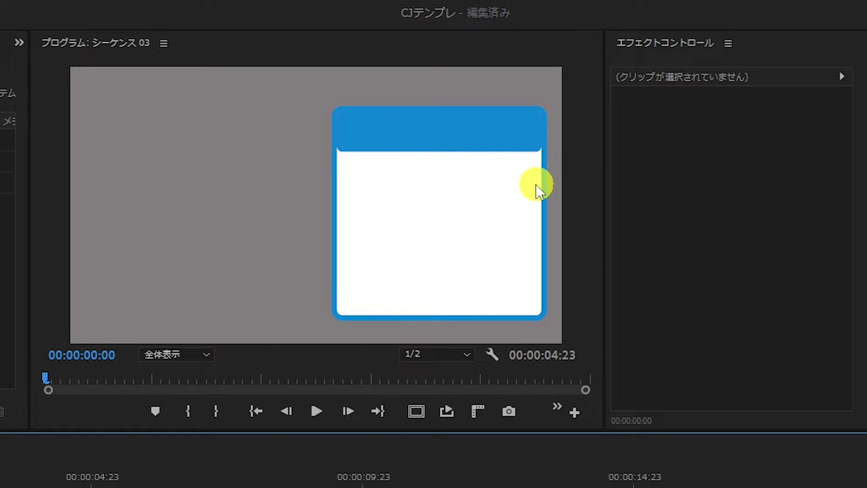
click(511, 141)
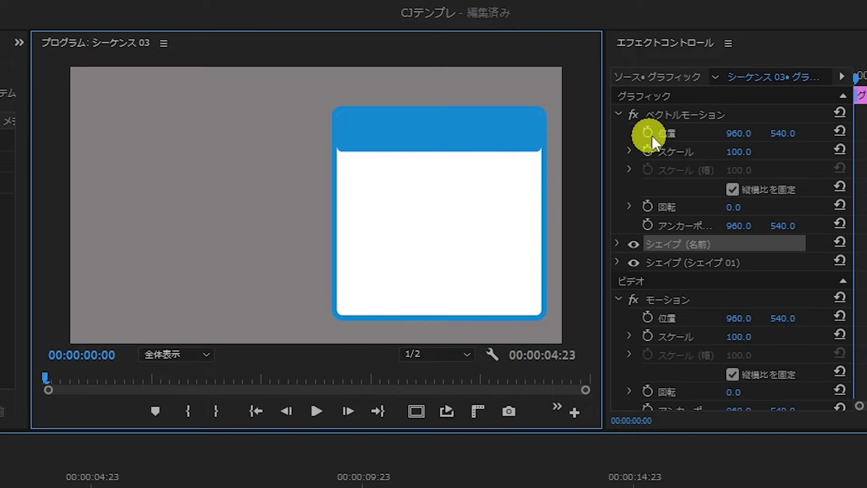
click(835, 340)
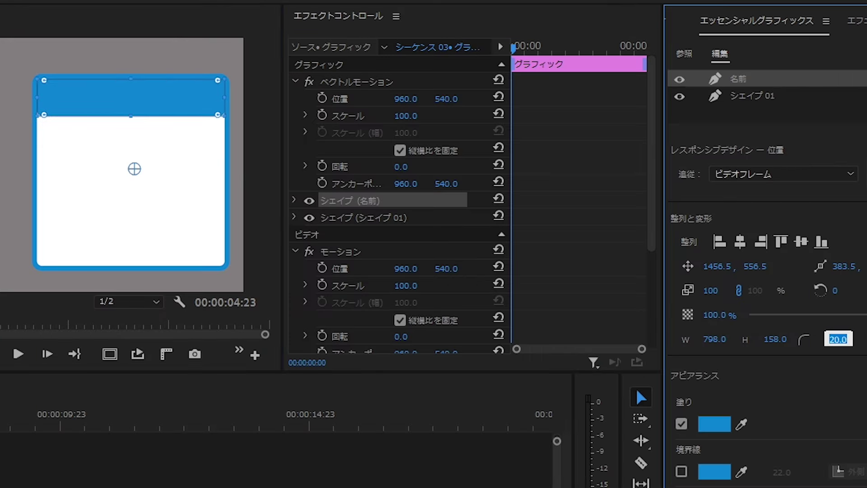
click(167, 434)
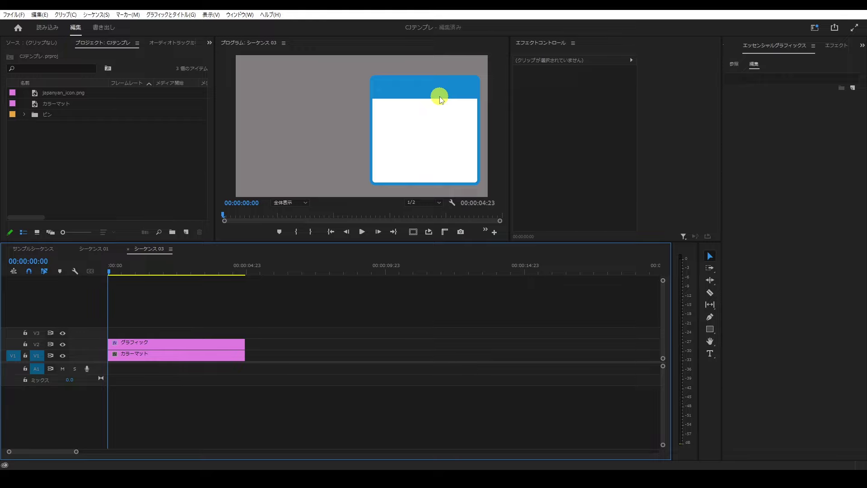
- Put japanyan_icon.png on V3 and apply the クロップ (Crop) effect to it
click(57, 96)
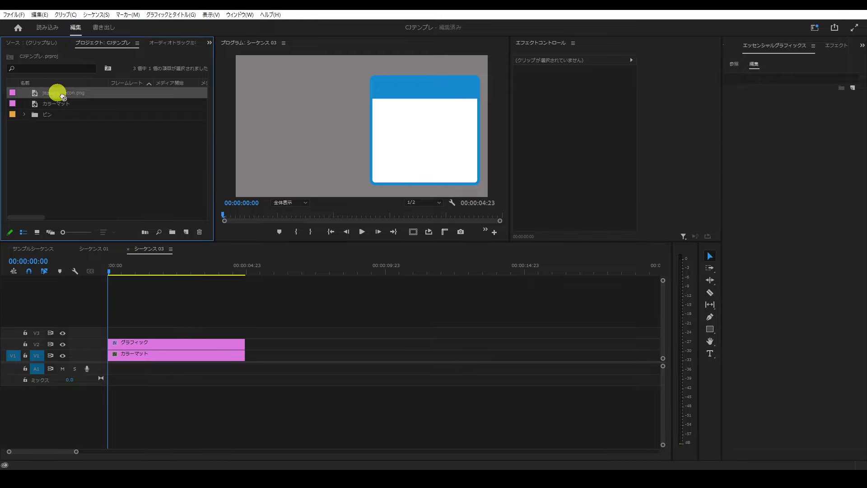
drag(57, 93, 102, 333)
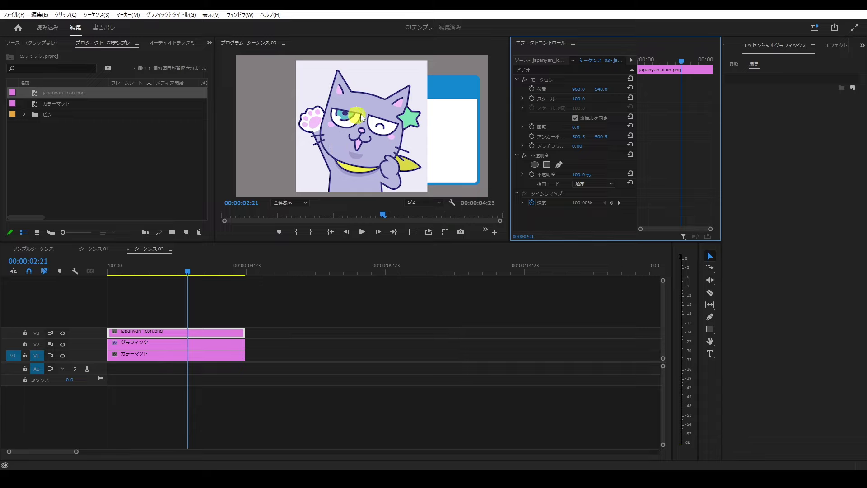
click(835, 47)
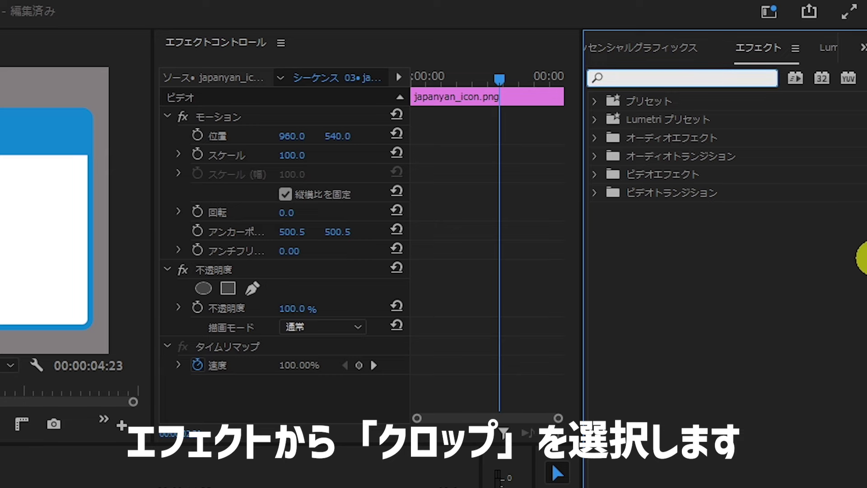
text(クロップ)
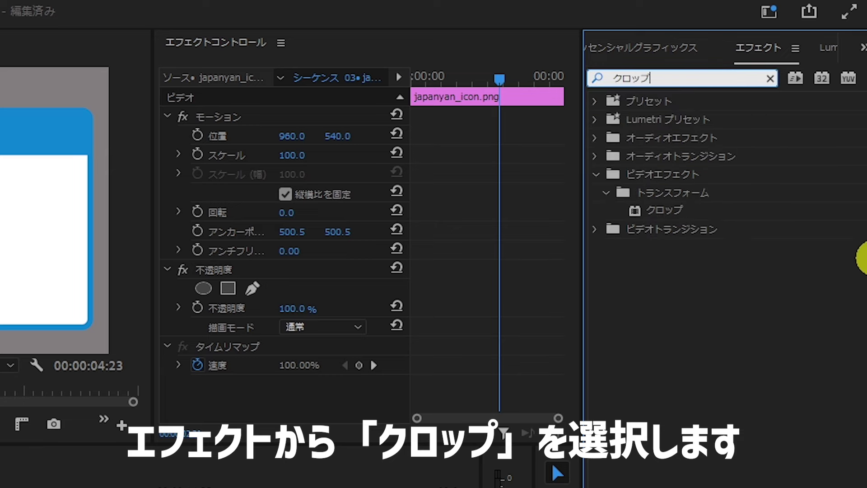
mouse_move(763, 126)
mouse_down()
mouse_move(652, 129)
mouse_move(240, 281)
mouse_up()
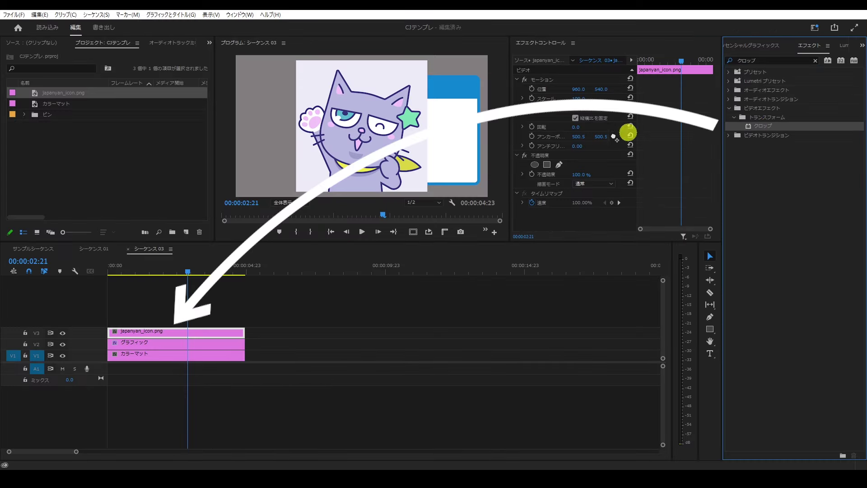
drag(189, 330, 186, 331)
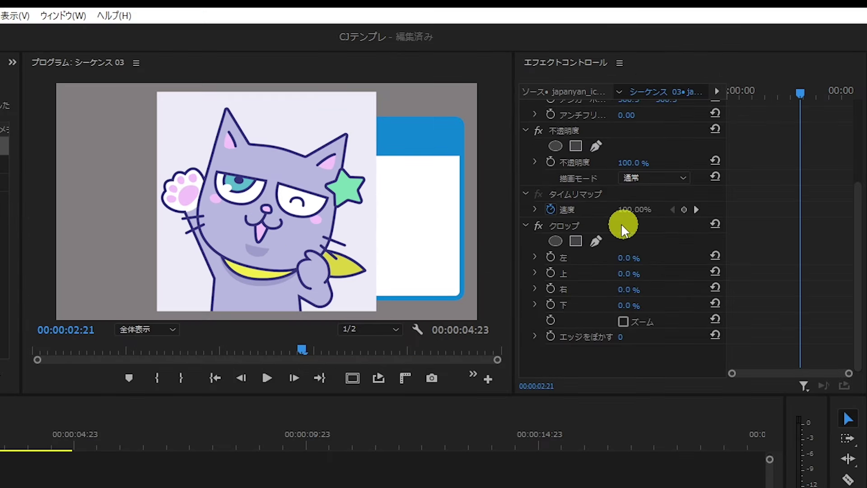
- Add an ellipse mask to the Crop effect and shape it into a large circle around the cat
click(553, 243)
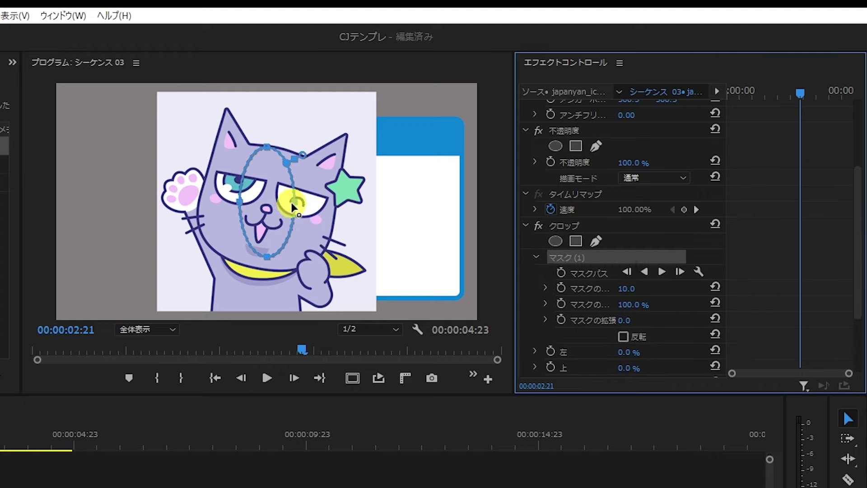
drag(295, 204, 362, 203)
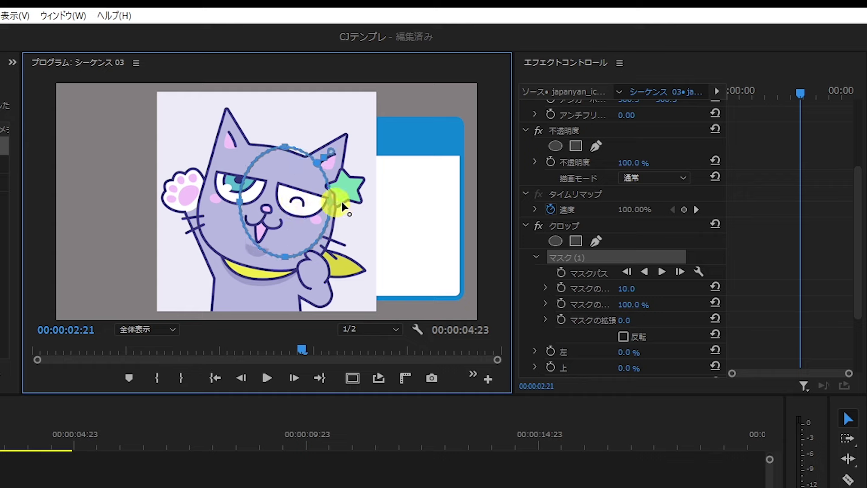
drag(244, 204, 164, 188)
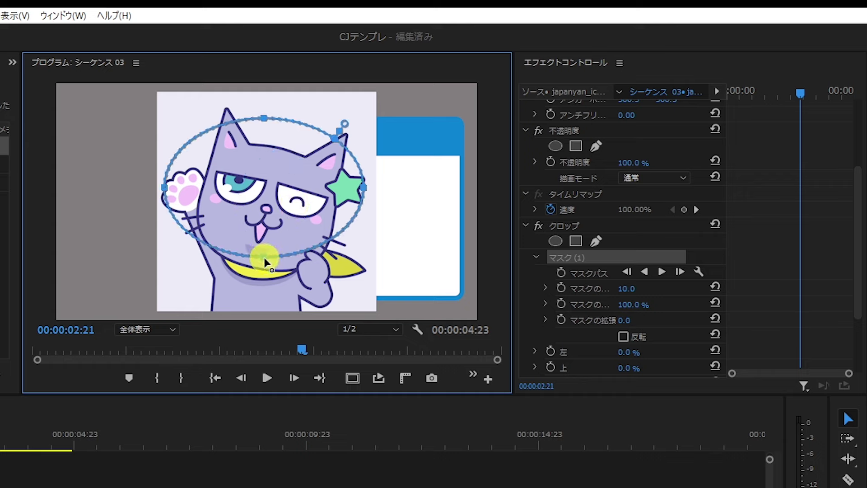
drag(266, 261, 267, 307)
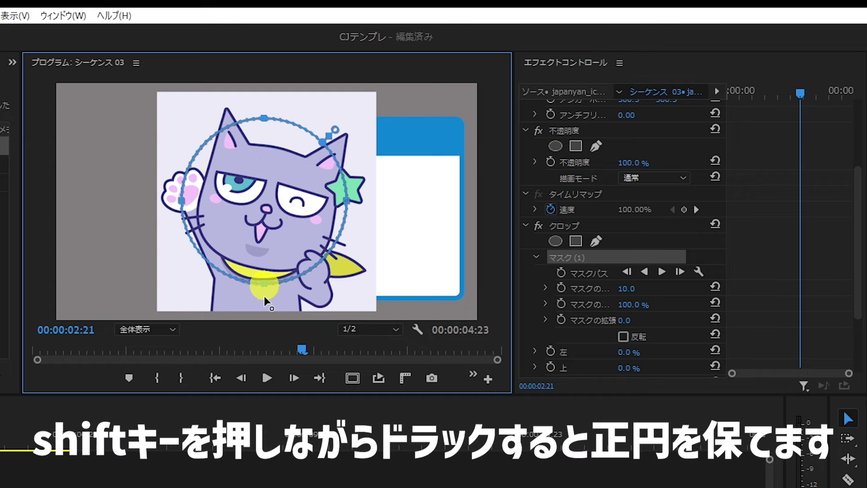
mouse_move(265, 302)
mouse_down()
mouse_move(257, 206)
mouse_move(276, 213)
mouse_up()
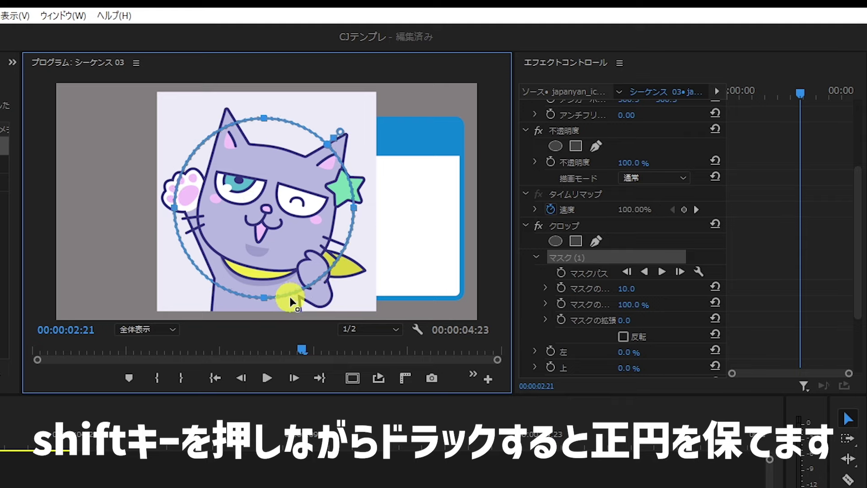
drag(277, 213, 366, 204)
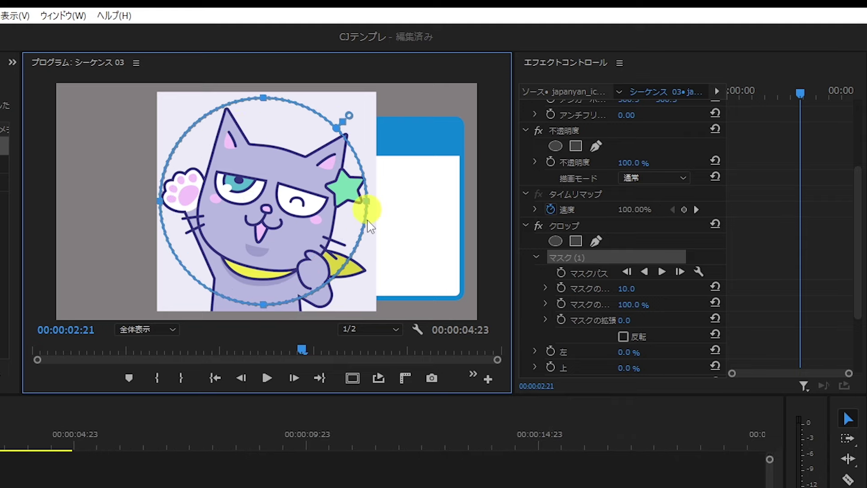
click(621, 277)
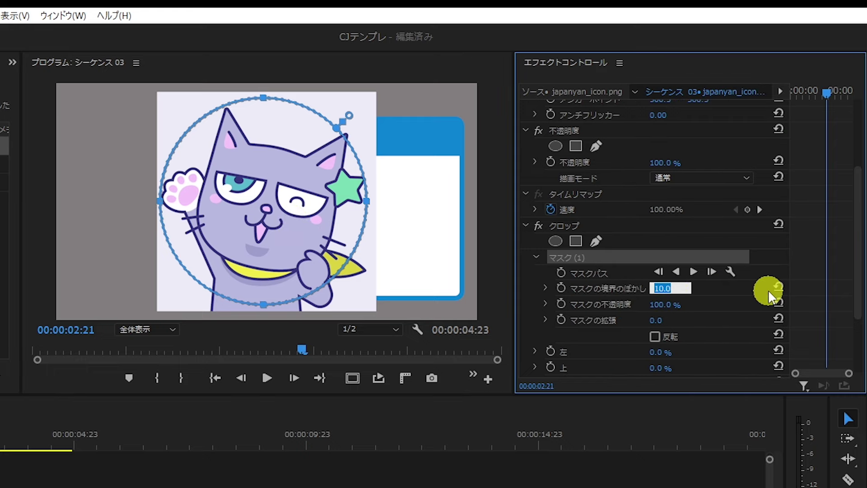
- Set mask feather 0, invert the mask, set Crop Top to 100%, and return the playhead to 00:00:01:15
text(0)
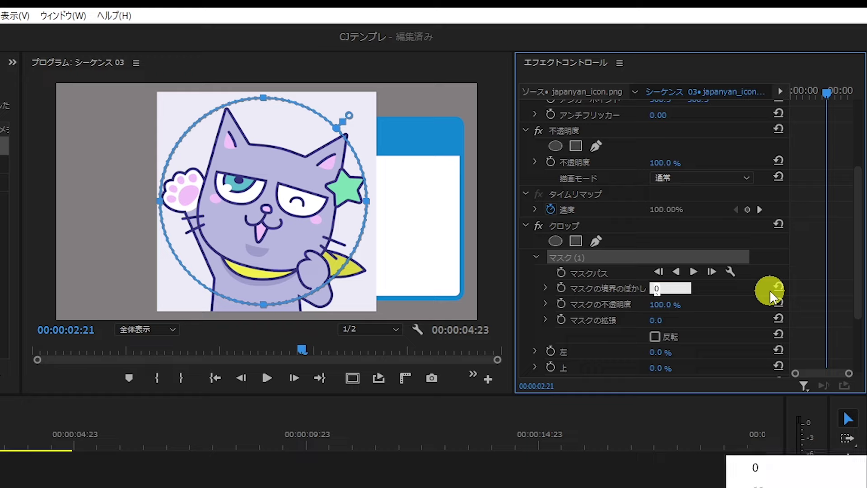
key(Return)
scroll(713, 306, down, 2)
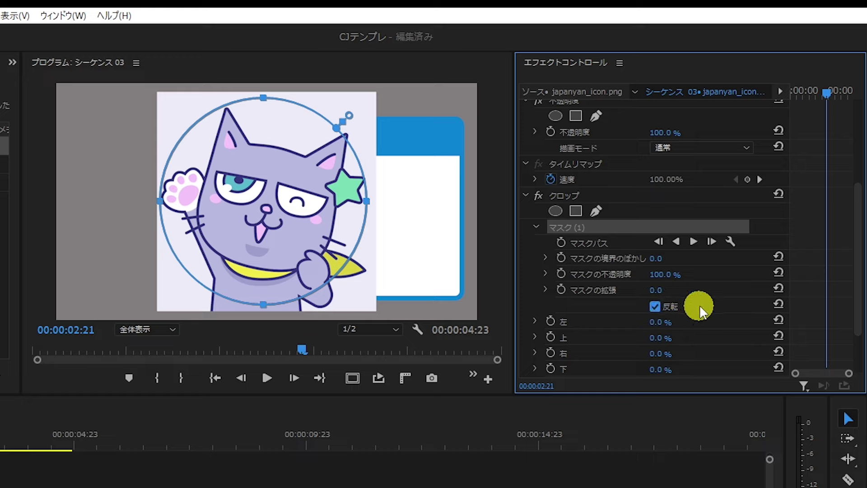
scroll(704, 305, down, 3)
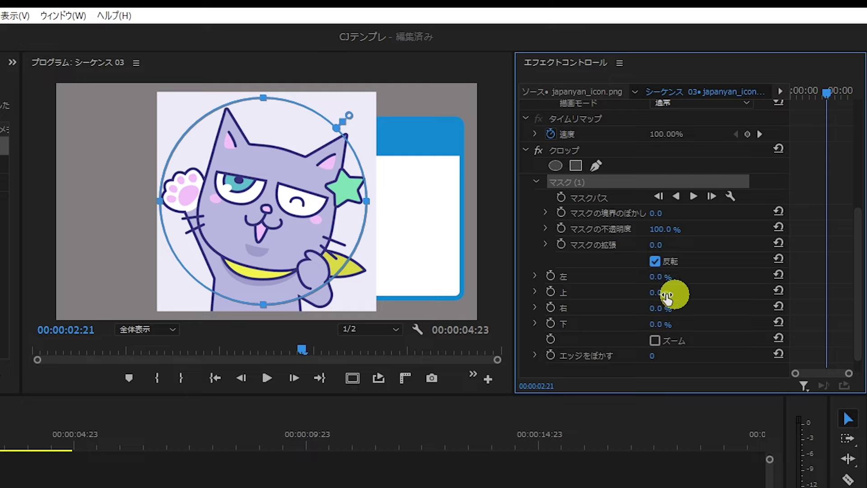
drag(655, 295, 756, 294)
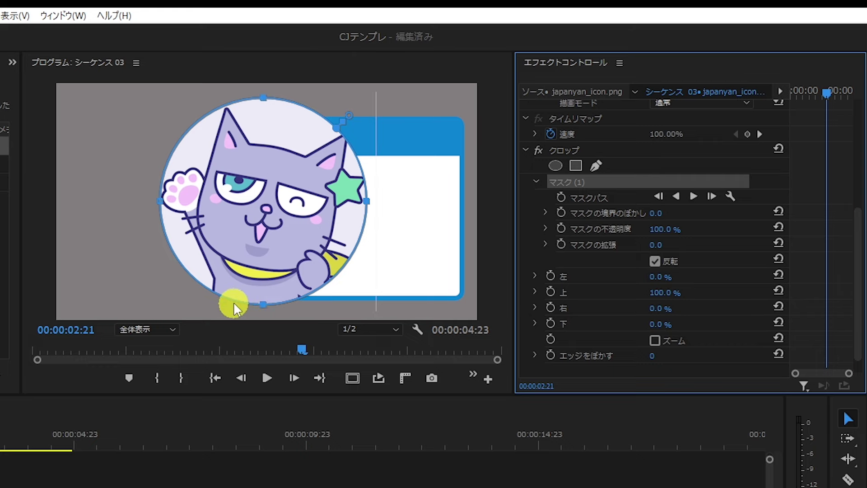
key(Up)
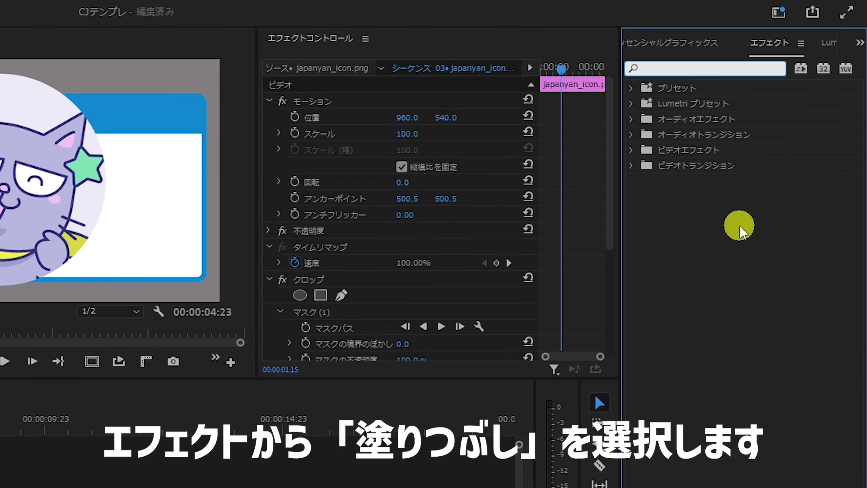
- Apply the Obsolete 塗りつぶし (Fill) effect to the japanyan_icon.png clip on V3, turning the cat red
text(ぬりつぶ)
key(Return)
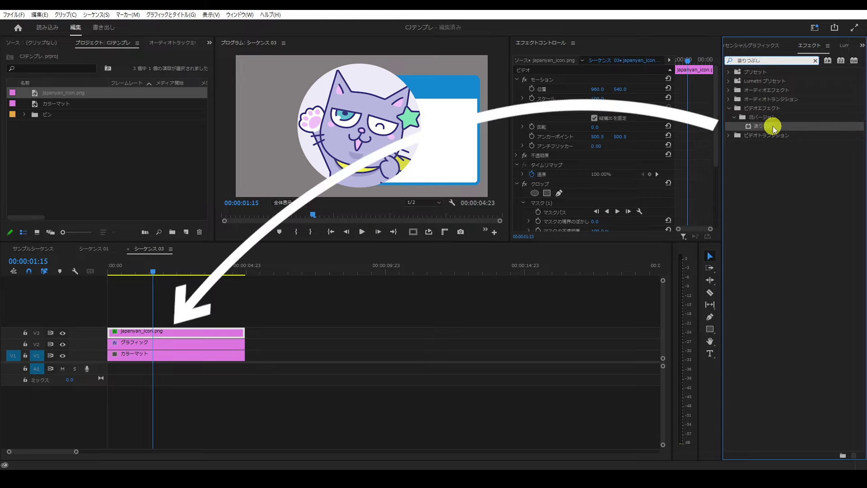
click(774, 129)
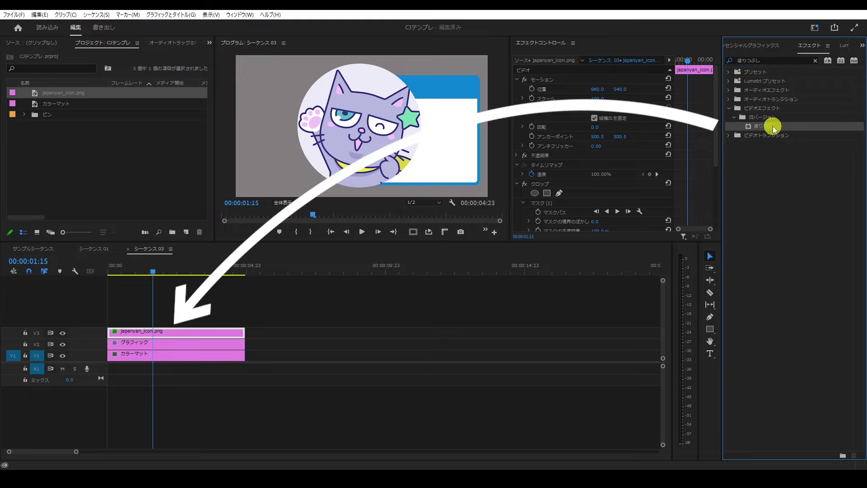
drag(277, 267, 171, 332)
scroll(647, 190, down, 3)
scroll(648, 190, down, 2)
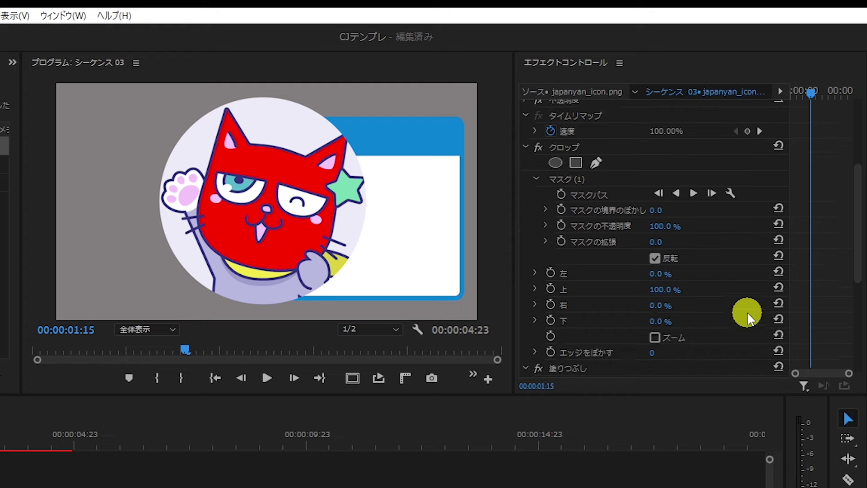
scroll(744, 309, down, 5)
scroll(619, 207, down, 1)
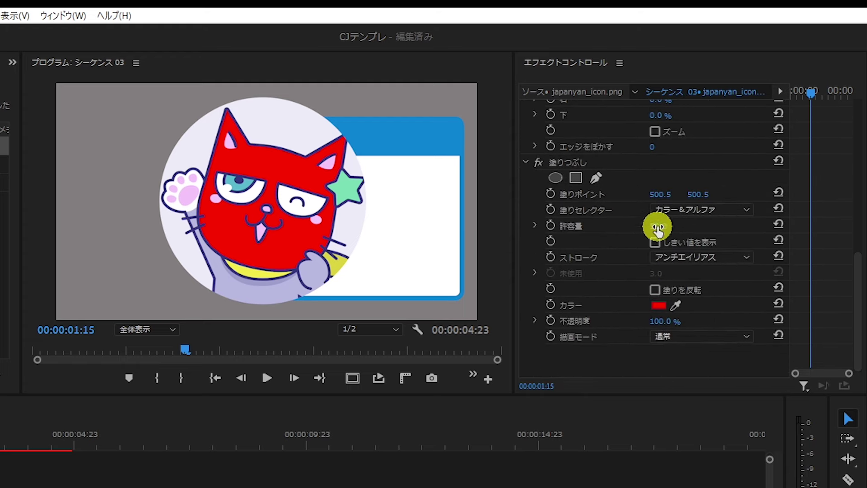
- Set the Fill effect's tolerance to 50, fill selector to 不透明度 and stroke mode to ストローク
drag(658, 228, 639, 222)
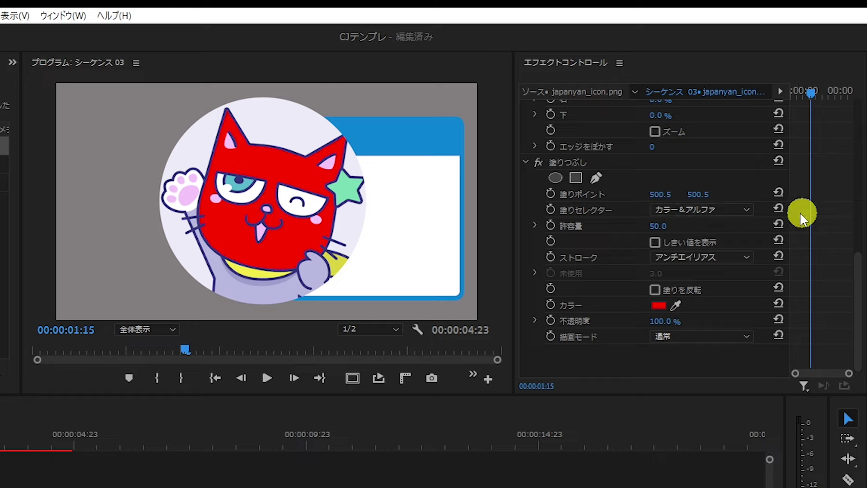
click(742, 210)
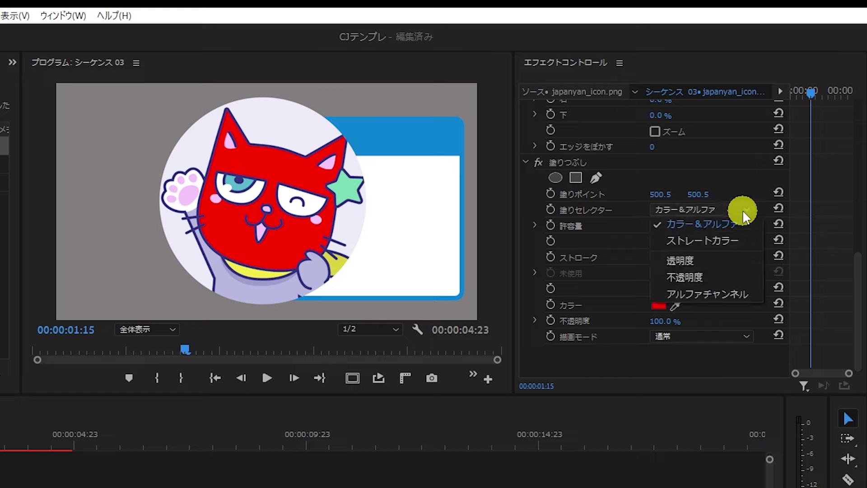
click(722, 277)
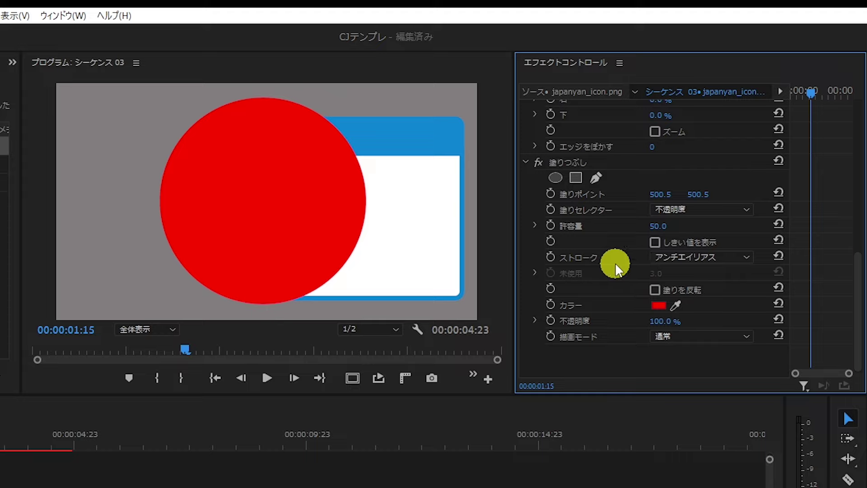
click(737, 259)
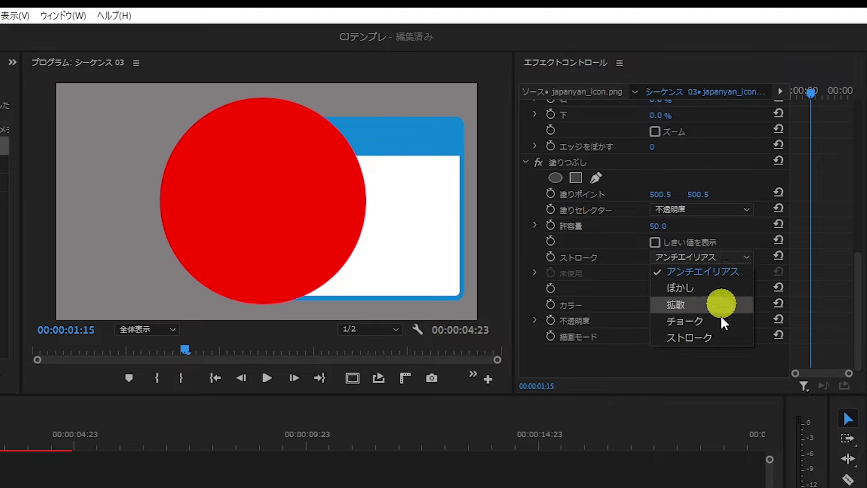
click(708, 339)
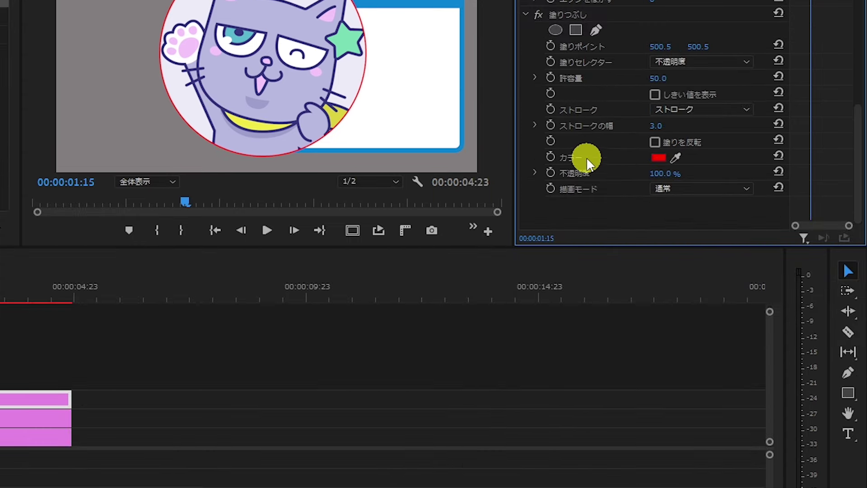
click(660, 158)
- Paste a blue hex value as the Fill colour and raise the stroke width to 22.7
double_click(446, 342)
text(0C84D4)
click(560, 136)
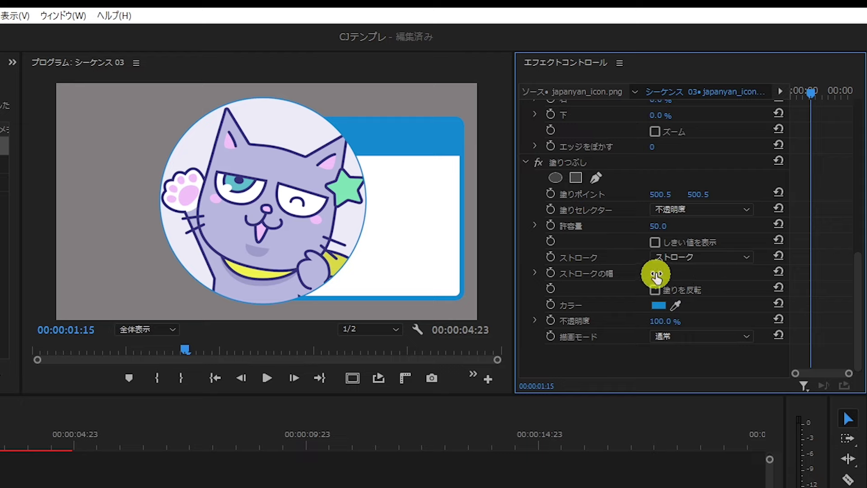
mouse_move(654, 272)
mouse_down()
mouse_move(770, 265)
mouse_move(631, 263)
mouse_up()
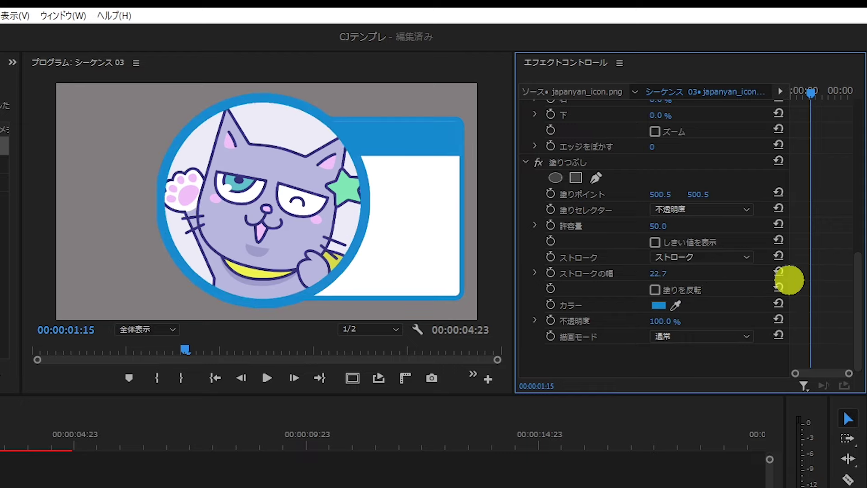
scroll(835, 330, up, 5)
scroll(834, 330, up, 3)
scroll(828, 325, up, 3)
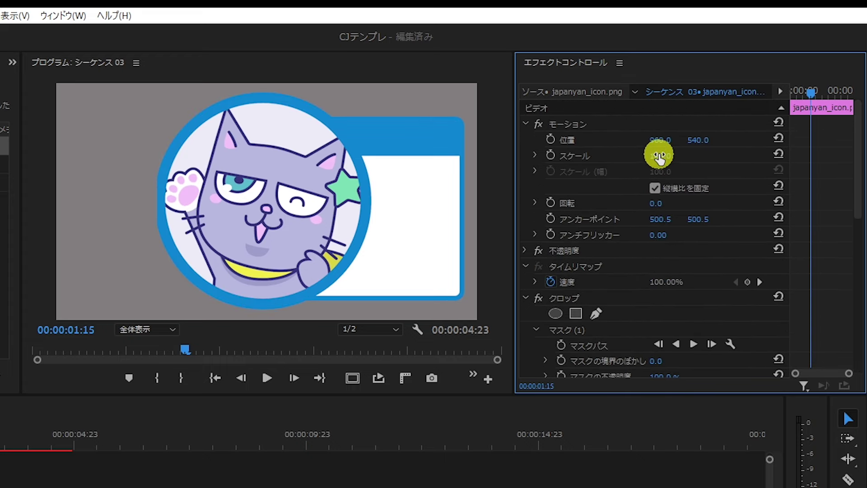
- Shrink the cat icon to 25% scale and move it to the card's top-left corner
drag(659, 156, 616, 159)
mouse_move(660, 140)
mouse_down()
mouse_move(694, 145)
mouse_move(587, 142)
mouse_up()
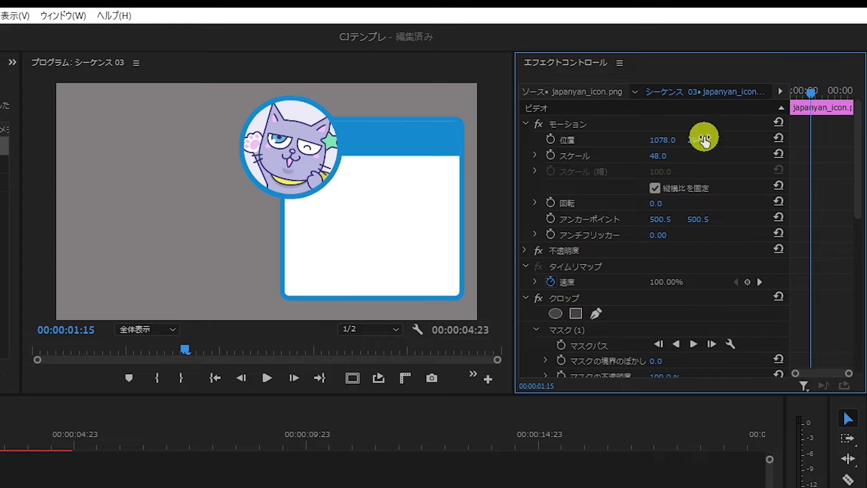
mouse_move(670, 160)
mouse_down()
mouse_move(696, 140)
mouse_move(670, 140)
mouse_up()
click(658, 155)
text(25)
key(Return)
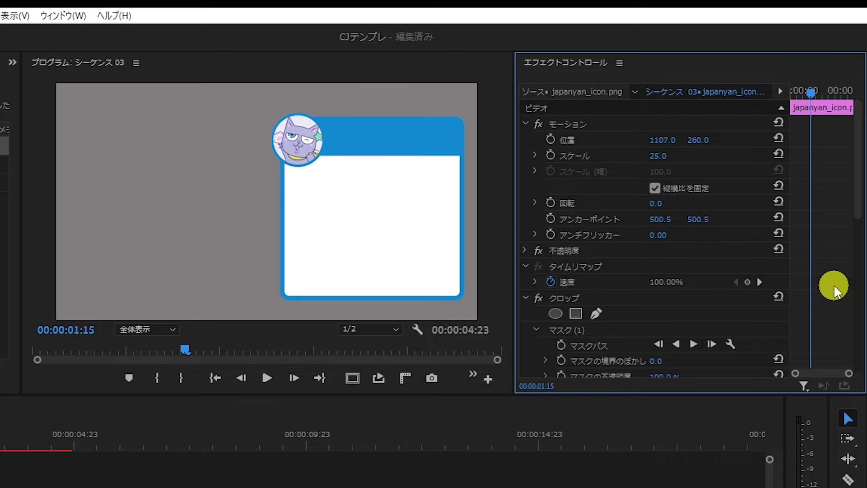
- Thicken the icon's blue ring by setting the Fill stroke width to 35
scroll(830, 285, down, 3)
scroll(822, 288, down, 5)
scroll(843, 298, down, 5)
scroll(845, 306, down, 3)
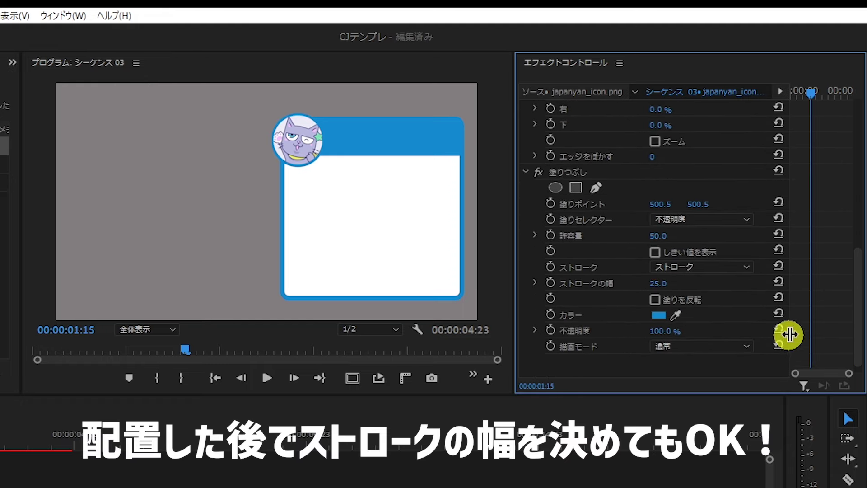
click(658, 283)
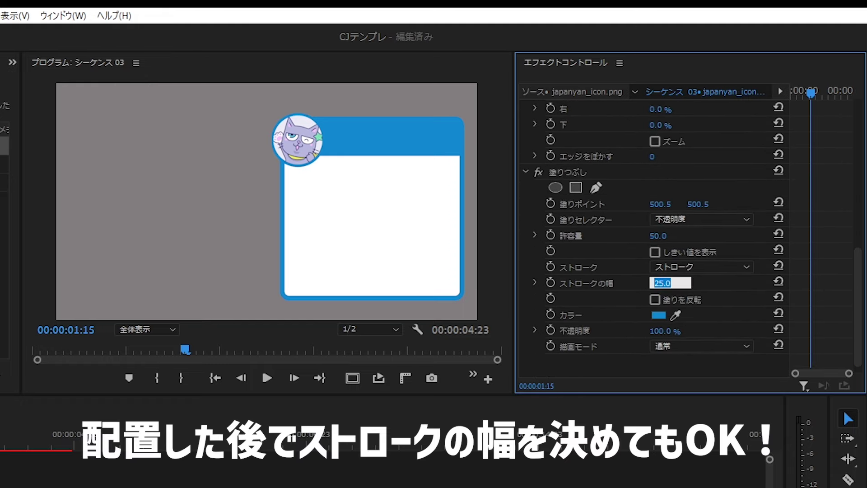
text(35)
key(Return)
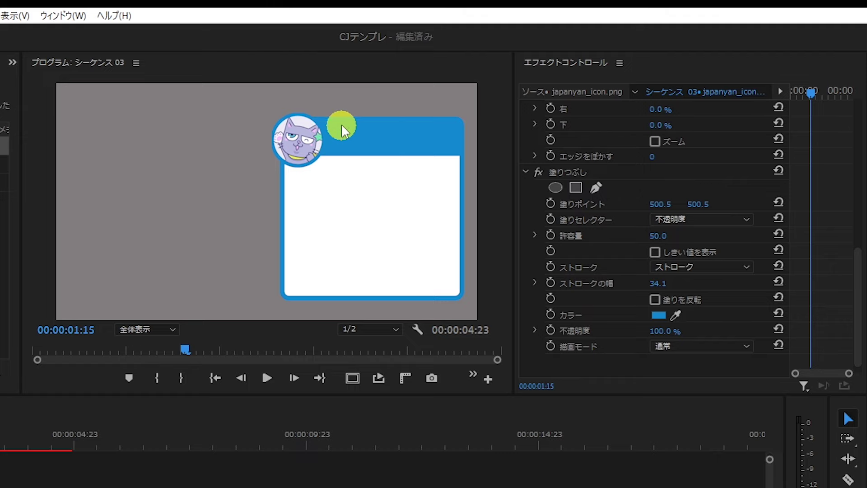
click(710, 353)
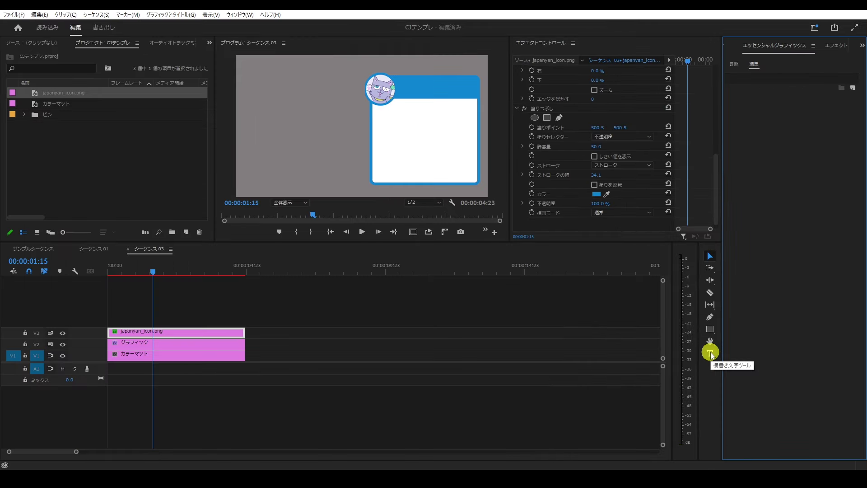
- Select the V2 card graphic and type the white title クリエイターズジャパン on the blue header
click(192, 347)
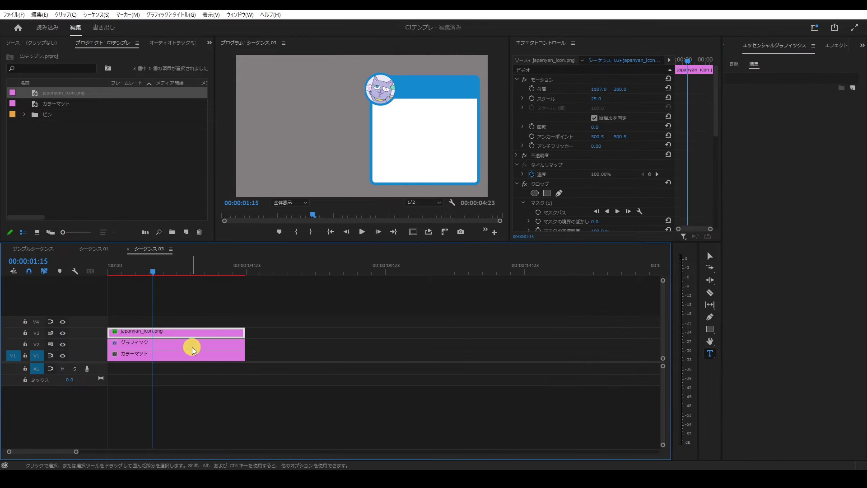
click(208, 348)
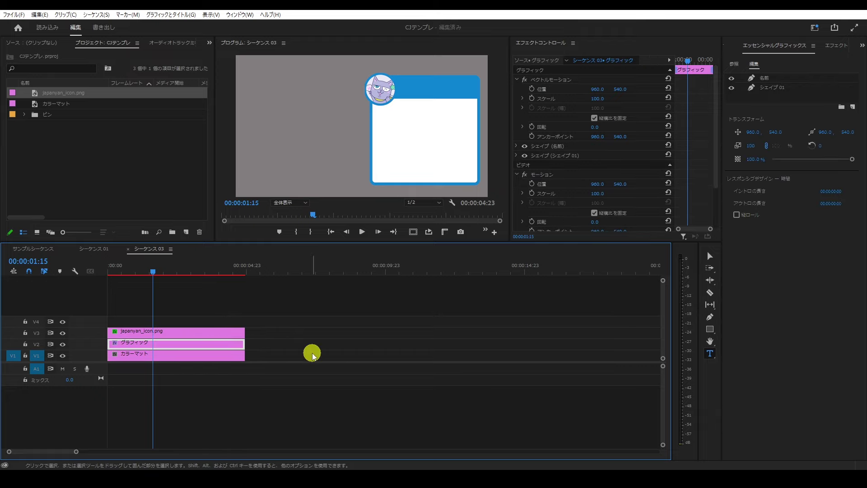
click(406, 93)
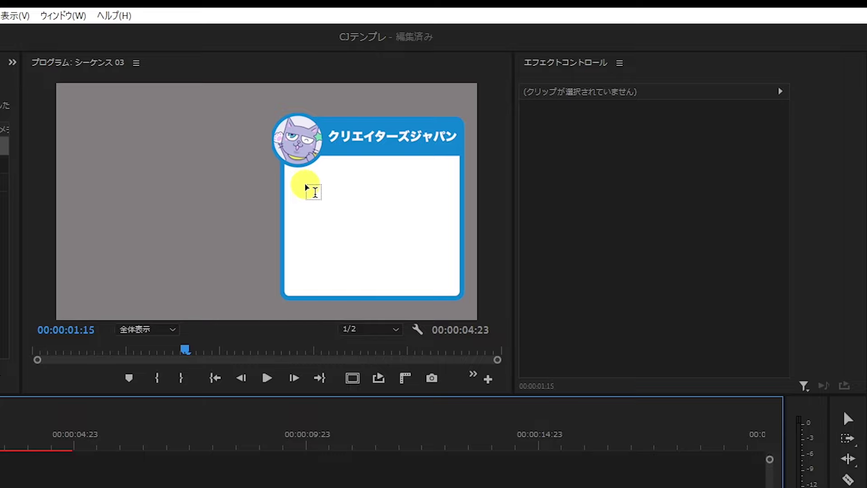
click(369, 205)
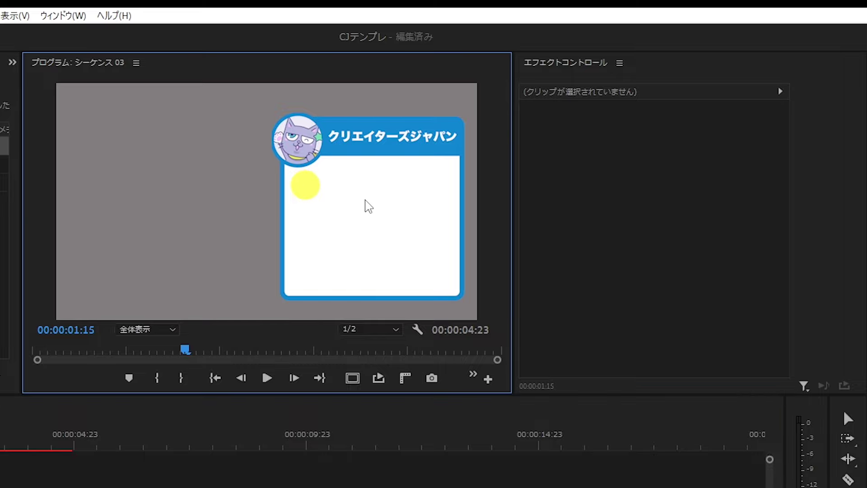
- Add the slogan and YouTube message text on V4 and V5, toggling each track's visibility to check them
click(314, 195)
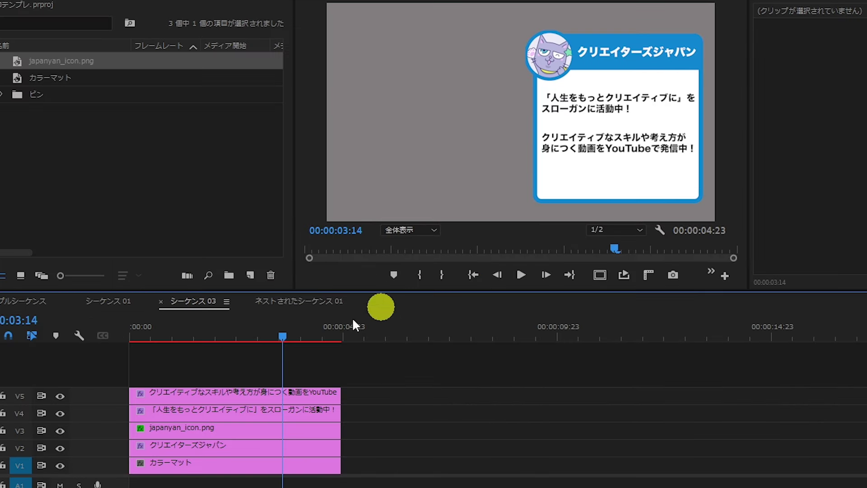
click(252, 412)
click(60, 396)
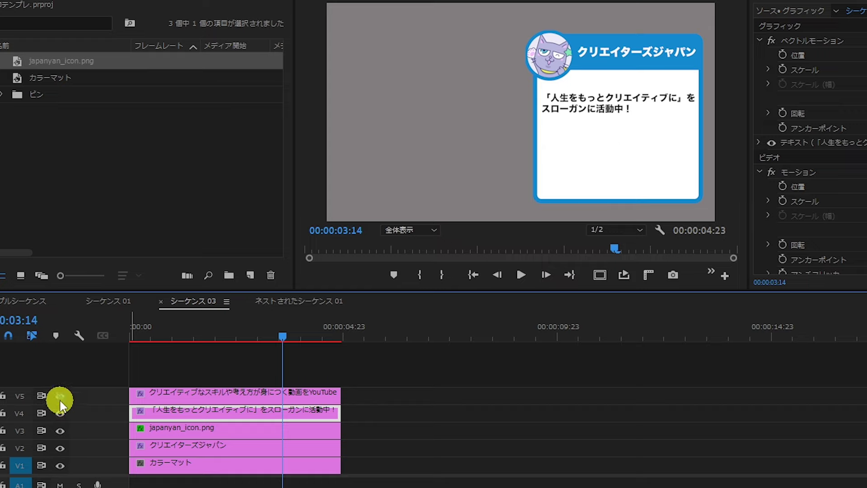
click(60, 400)
click(60, 413)
click(61, 413)
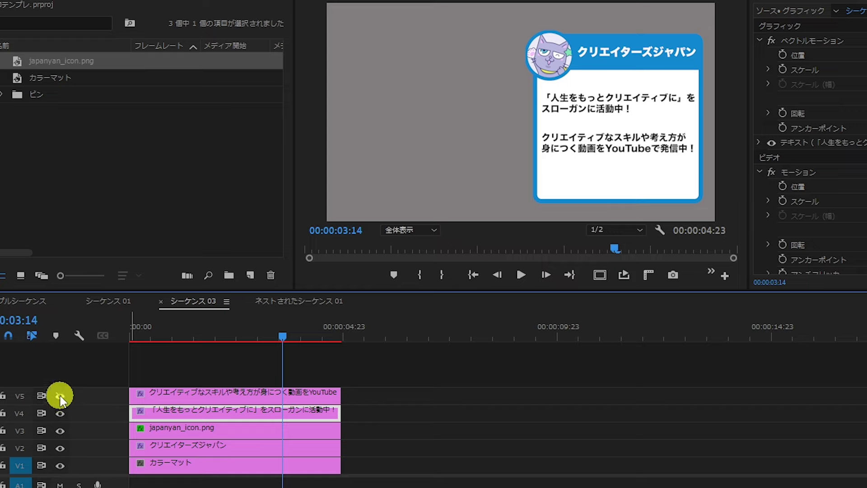
click(60, 397)
click(60, 413)
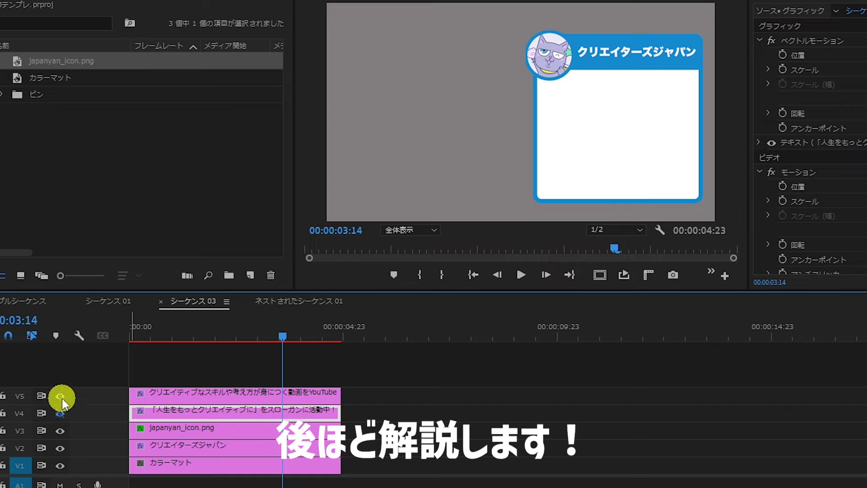
click(60, 396)
click(60, 413)
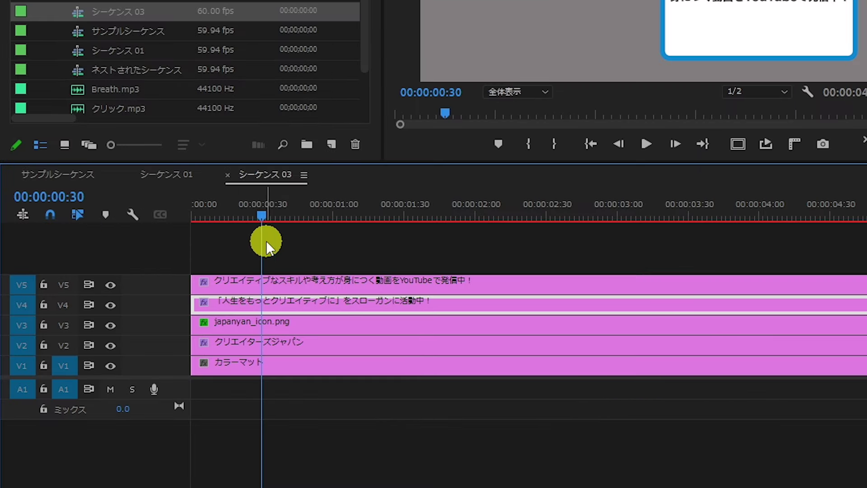
- Add a rectangular opacity mask to the V4 slogan text and fit it around the first paragraph
scroll(831, 242, down, 3)
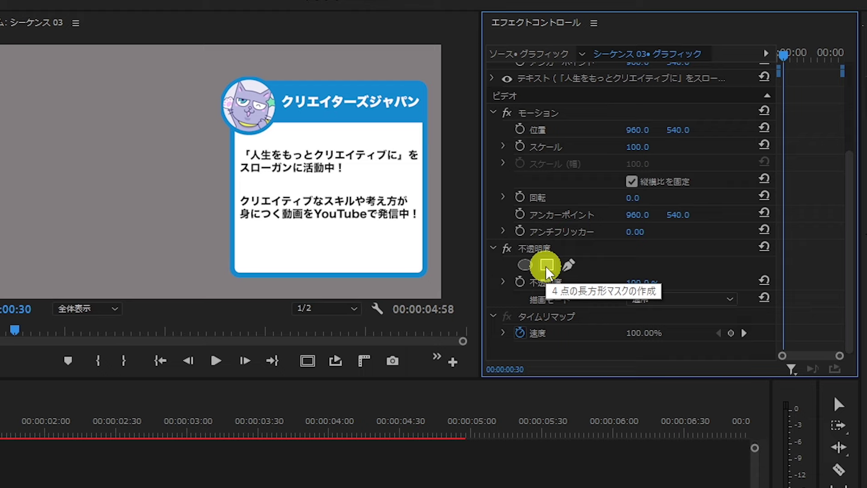
click(547, 268)
mouse_move(238, 161)
mouse_down()
mouse_move(312, 171)
mouse_move(300, 213)
mouse_move(320, 164)
mouse_move(304, 163)
mouse_up()
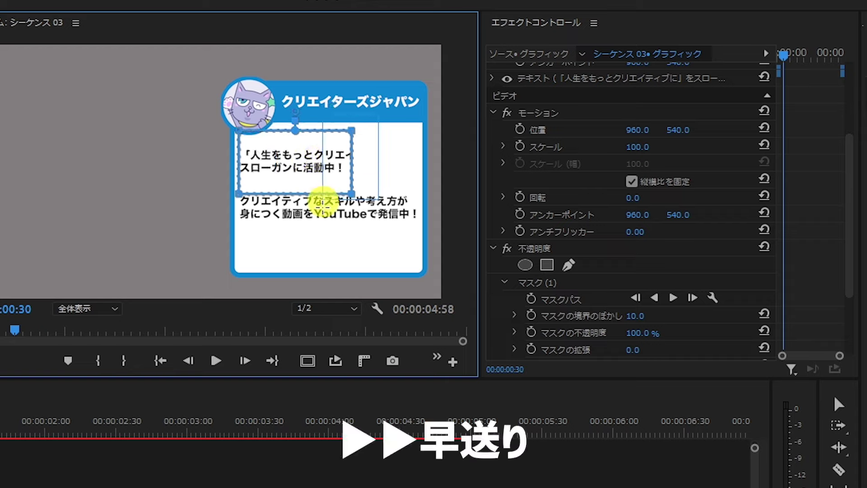
drag(352, 131, 420, 133)
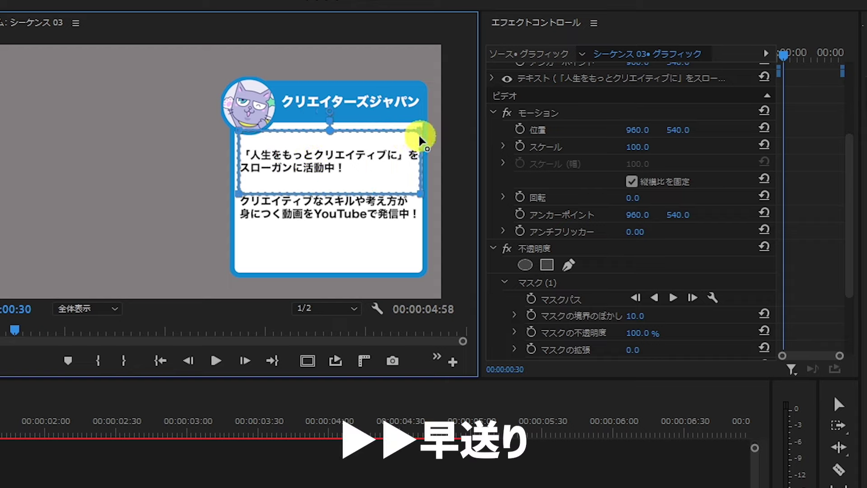
drag(425, 132, 422, 144)
- Raise the mask's bottom edge above the second paragraph and set its feather to 0
drag(240, 193, 240, 178)
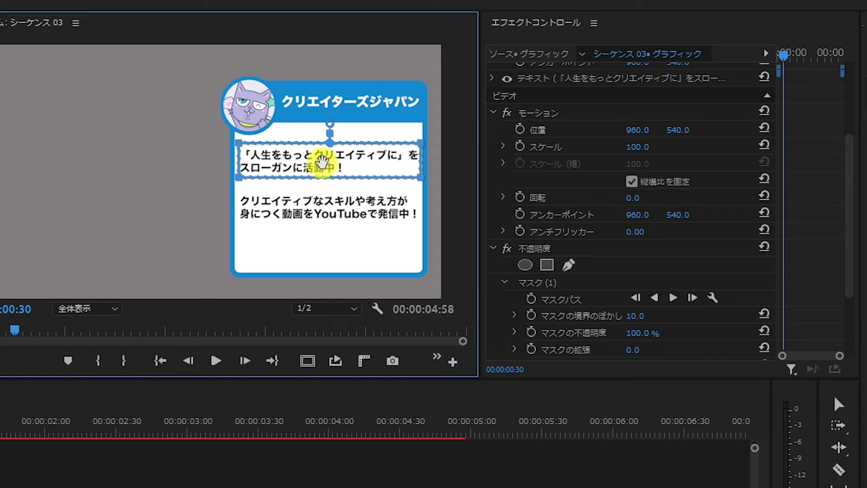
click(697, 328)
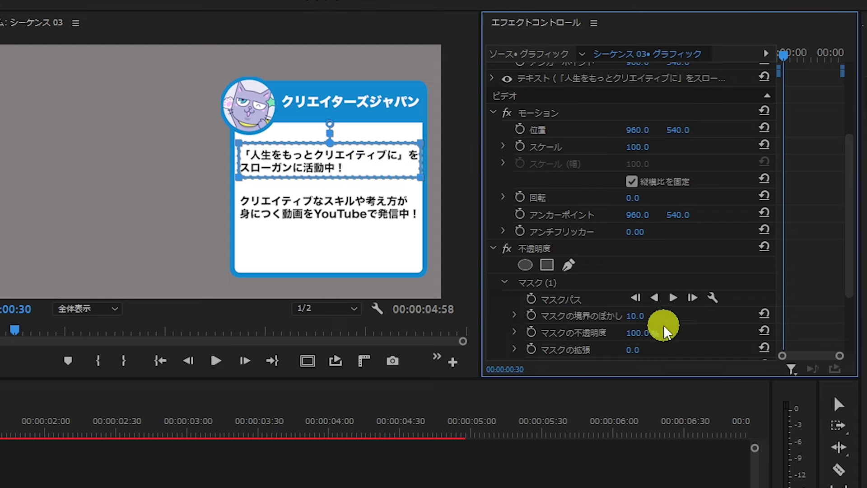
click(637, 315)
text(0)
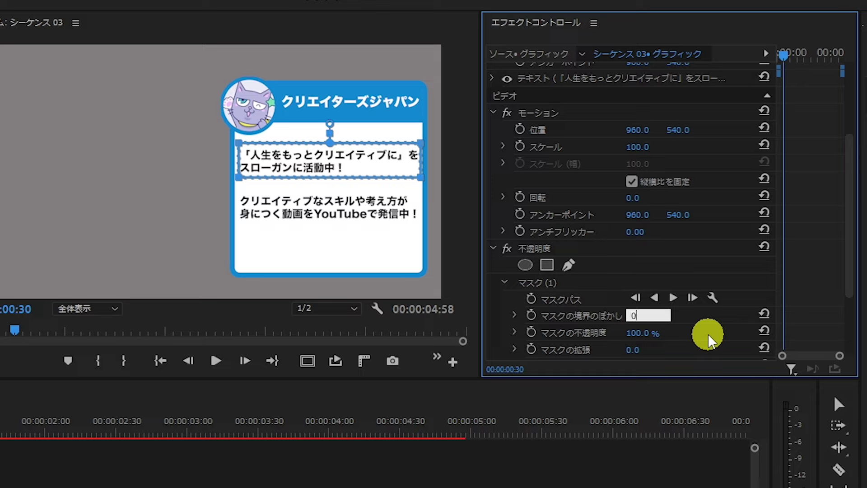
key(Return)
- Copy the slogan's mask and paste it onto the second paragraph's opacity effect
click(551, 282)
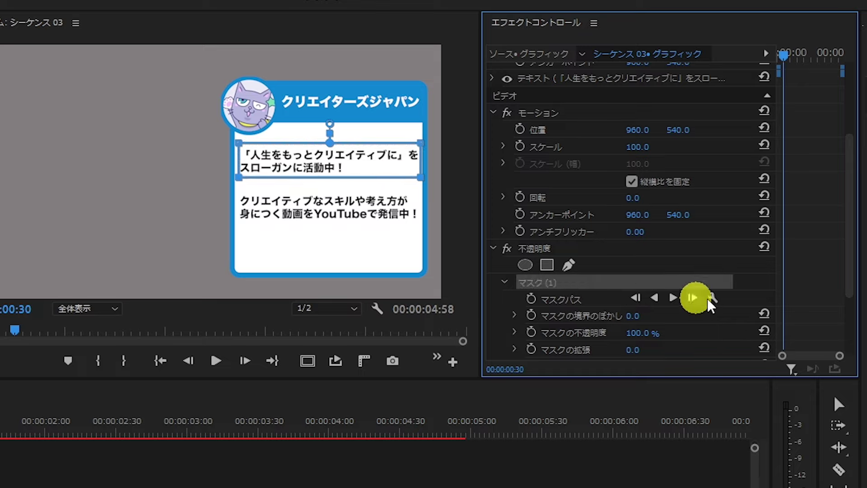
right_click(607, 281)
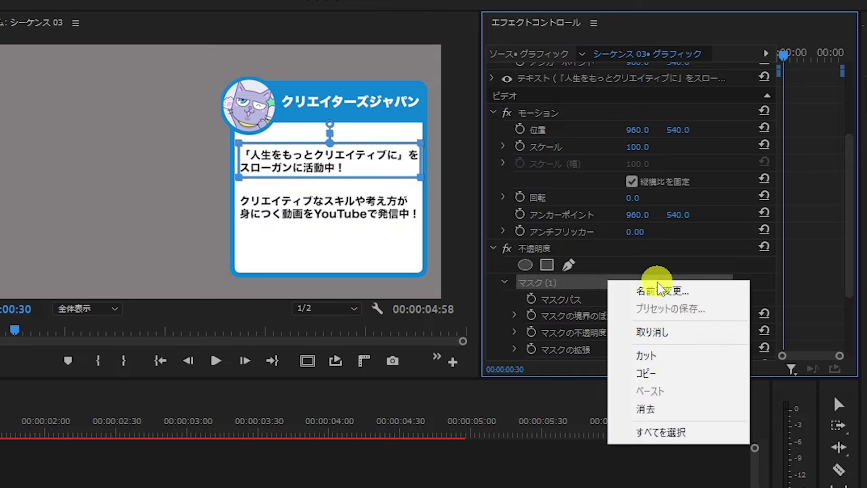
click(651, 375)
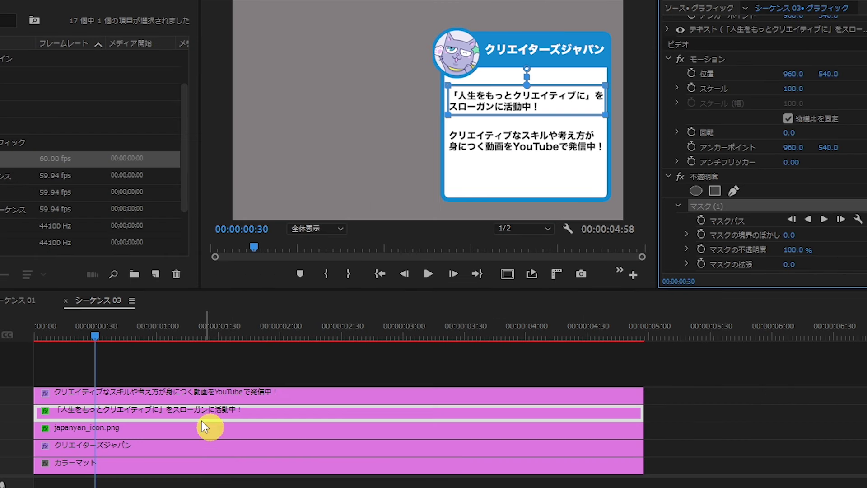
click(151, 395)
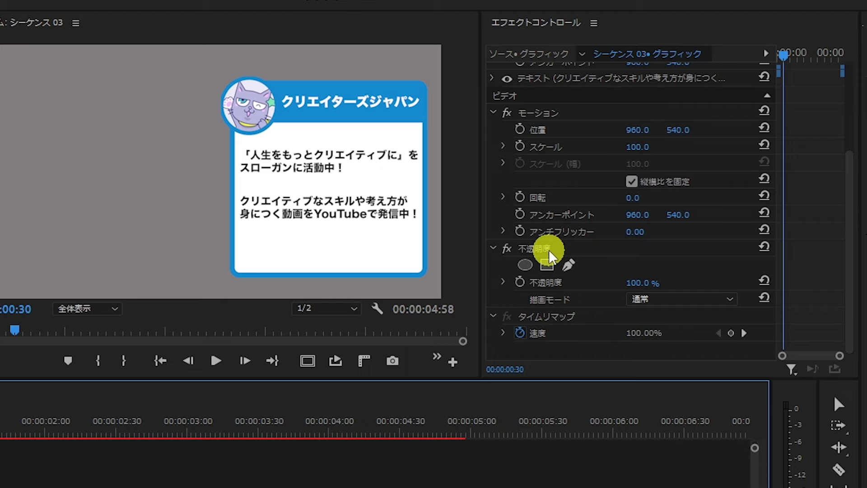
right_click(552, 257)
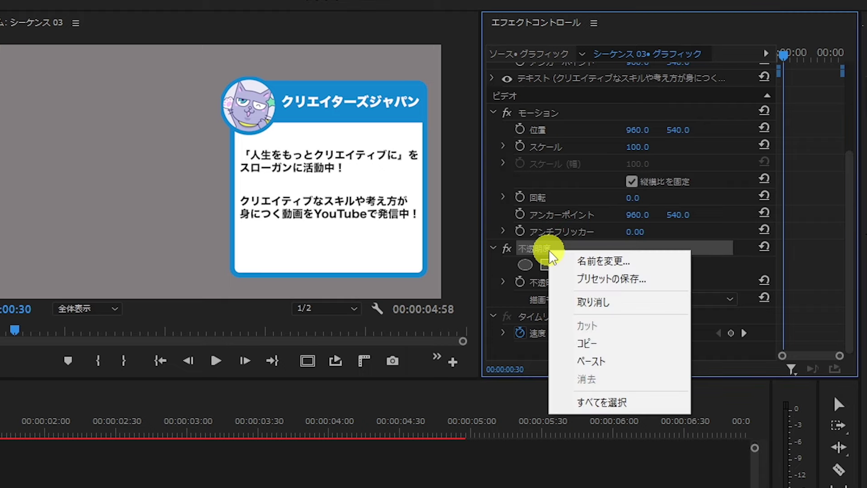
click(608, 362)
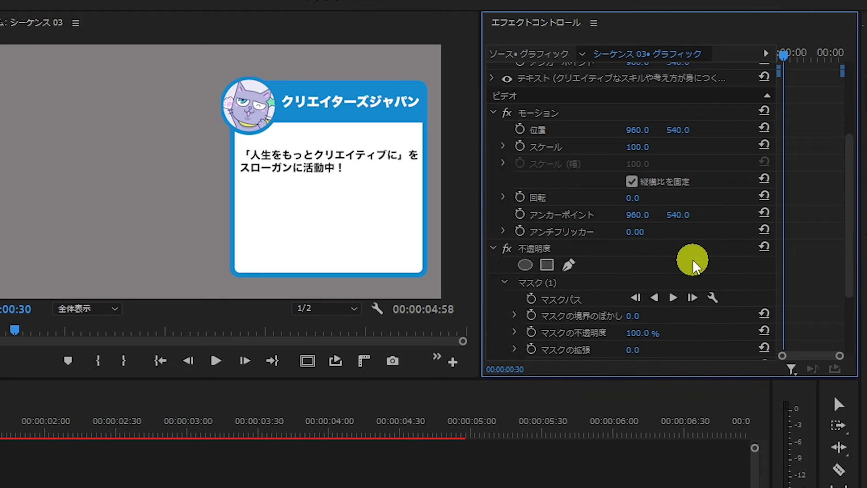
scroll(548, 271, down, 1)
click(547, 270)
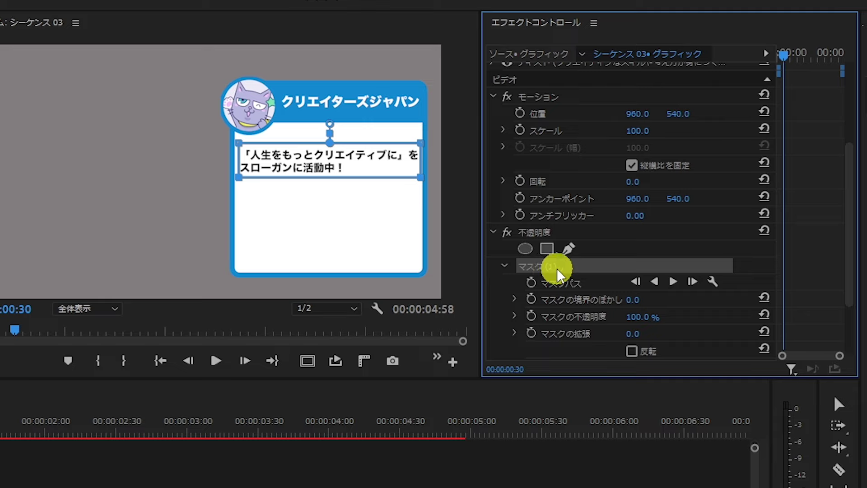
- Drag the YouTube message text down beneath the slogan line
click(334, 159)
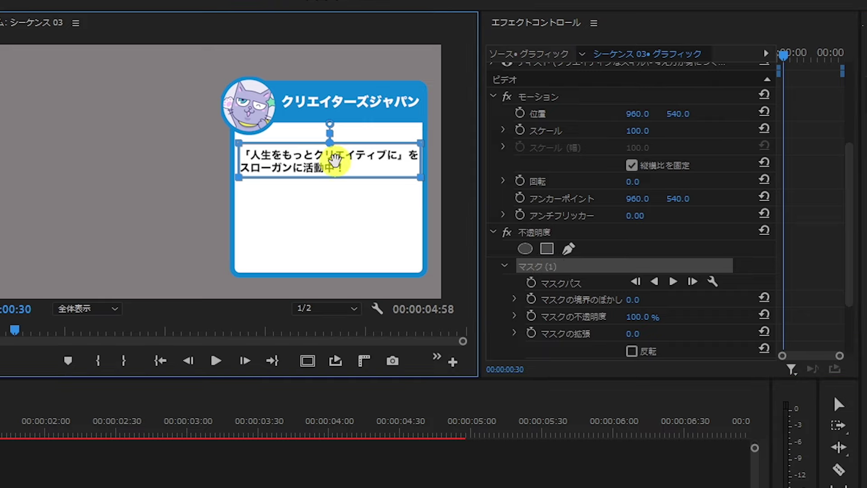
drag(335, 159, 332, 208)
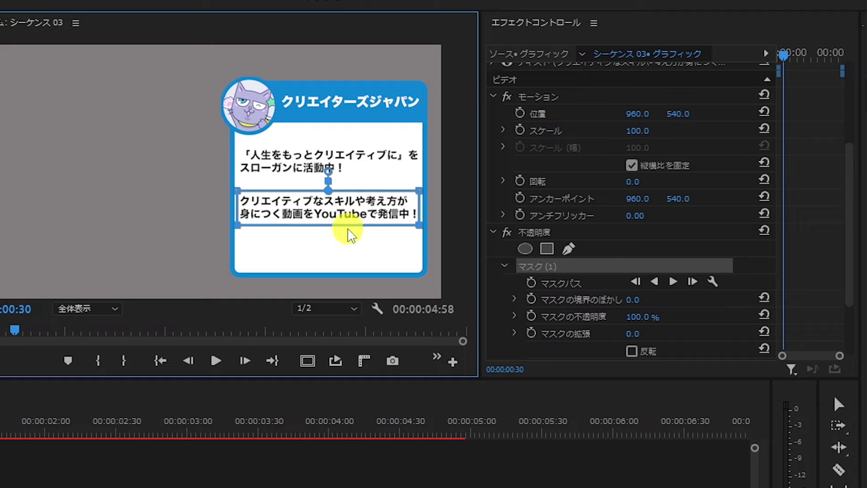
click(421, 265)
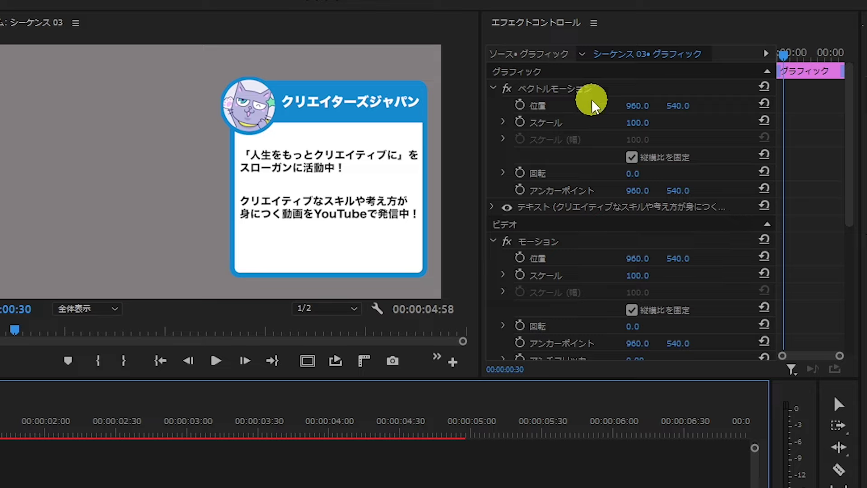
- Keyframe the YouTube message's Position at 0:30, then at 0:00 push it down to Y 670
click(521, 105)
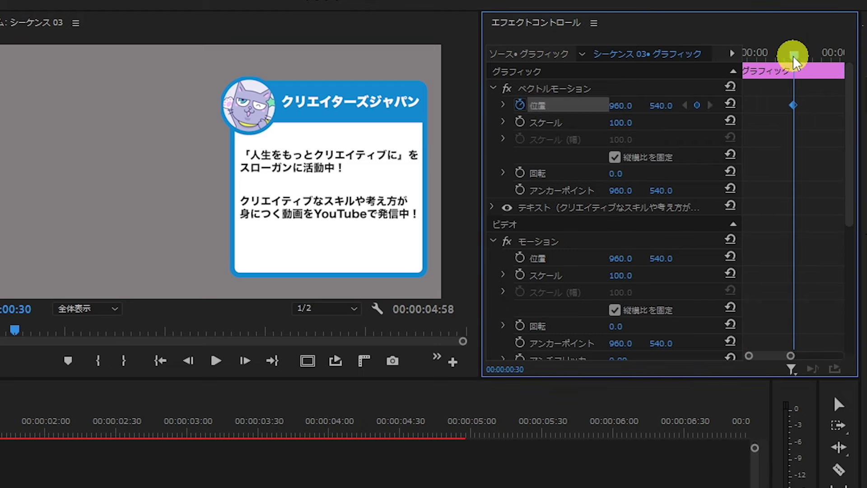
drag(793, 54, 744, 54)
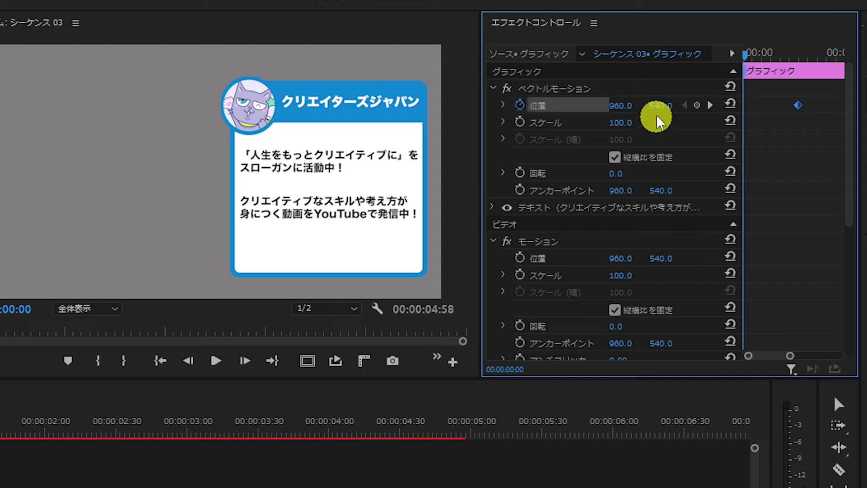
drag(657, 106, 788, 112)
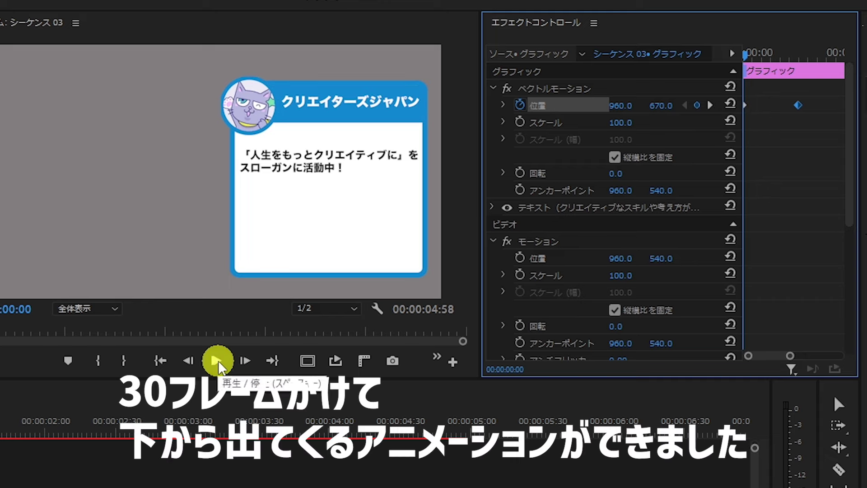
- Play back the slide-up animation, then jump near the end of the slide
click(218, 362)
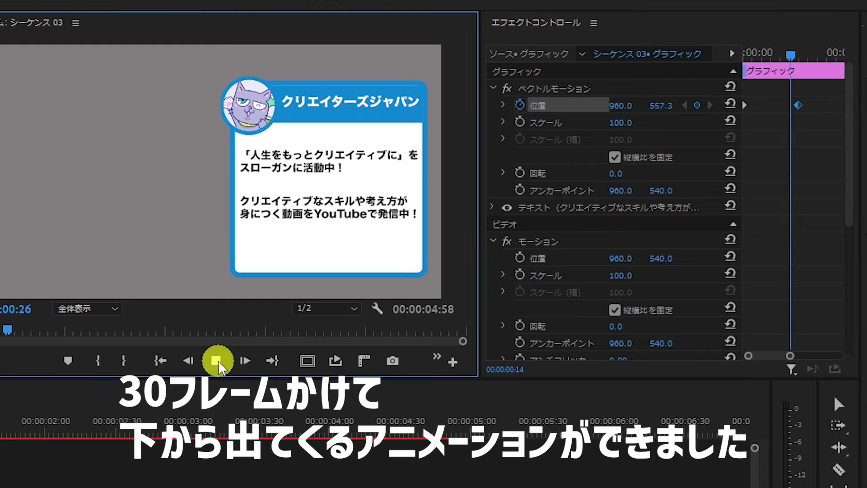
click(8, 445)
key(Home)
click(233, 361)
click(795, 53)
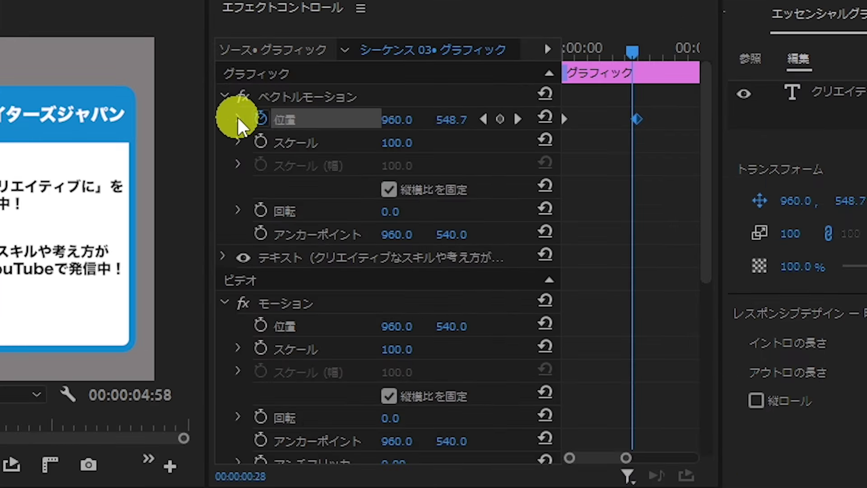
- Drag the final Position keyframe's Bezier handle so the slide decelerates to 0.0/sec
click(238, 118)
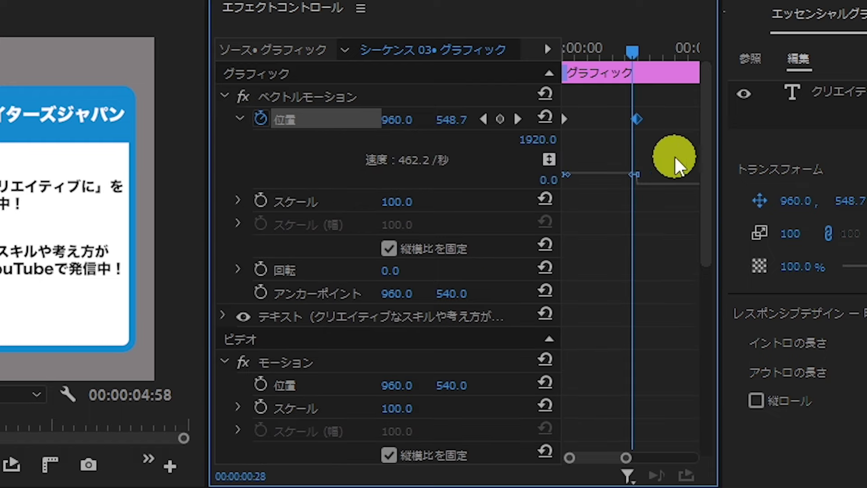
key(equal)
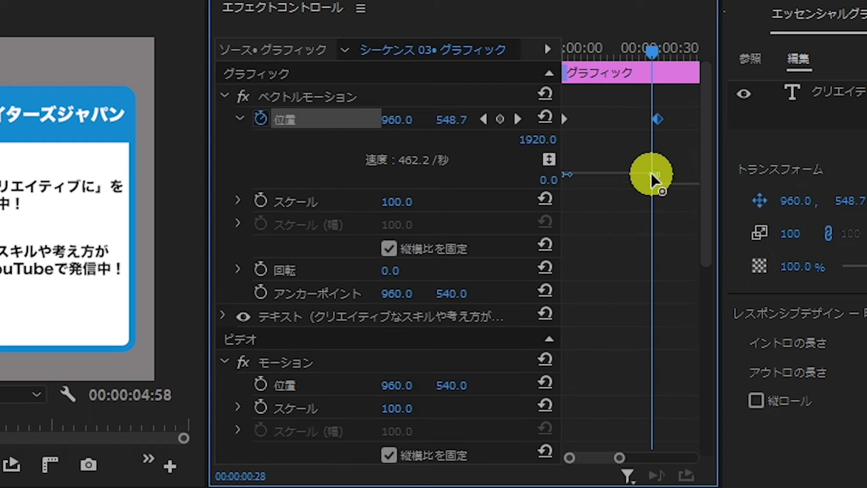
drag(651, 174, 579, 181)
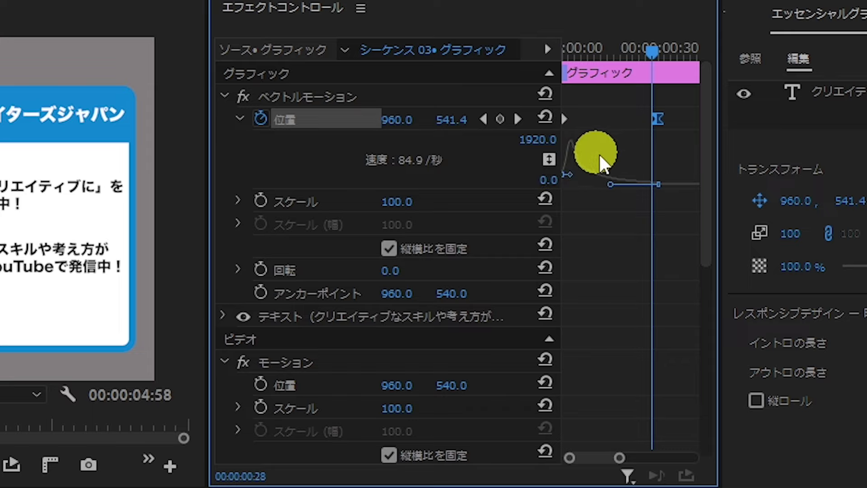
click(681, 180)
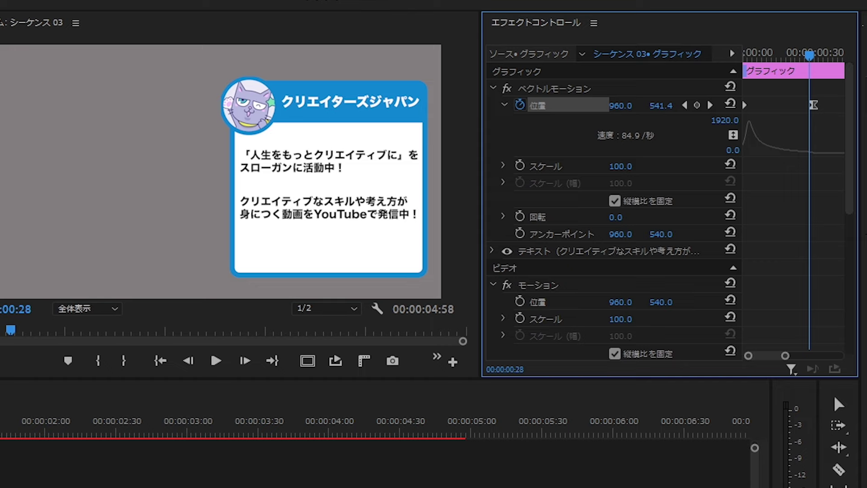
- Replay the eased slide-up from the start to check the motion
key(Home)
click(218, 361)
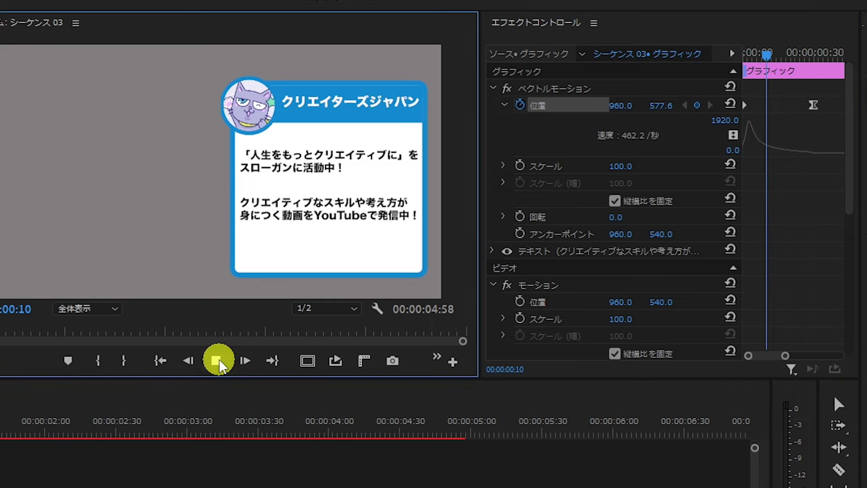
click(218, 360)
click(218, 361)
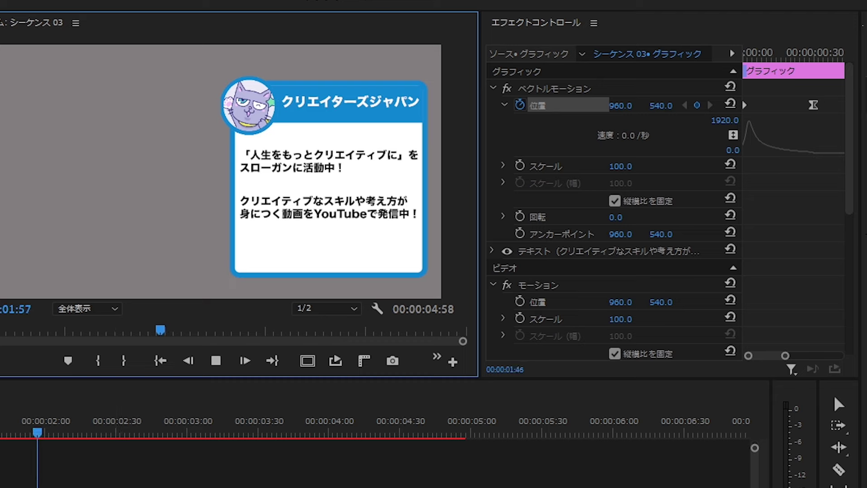
key(space)
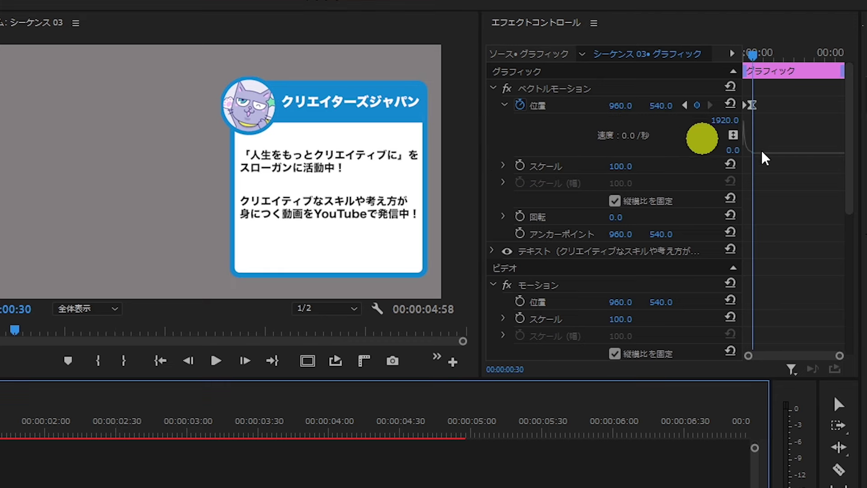
- Copy the second line's eased Vector Motion keyframes onto the V4 slogan clip and play back
click(557, 89)
right_click(573, 93)
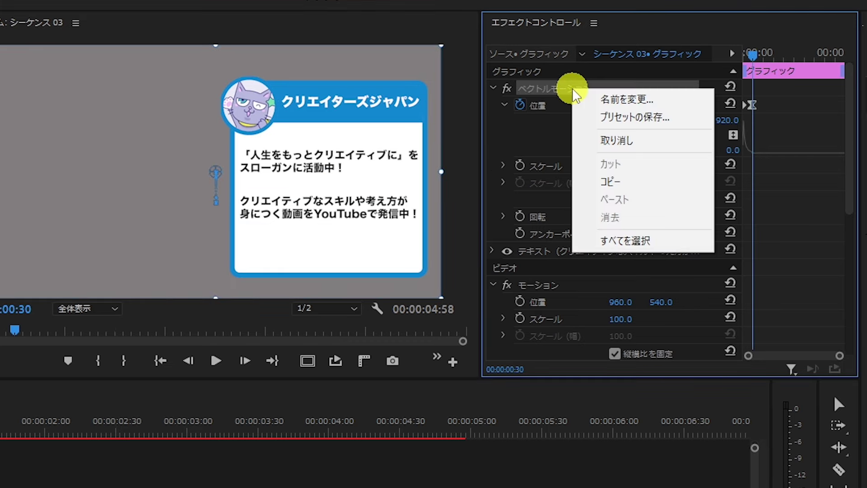
click(635, 180)
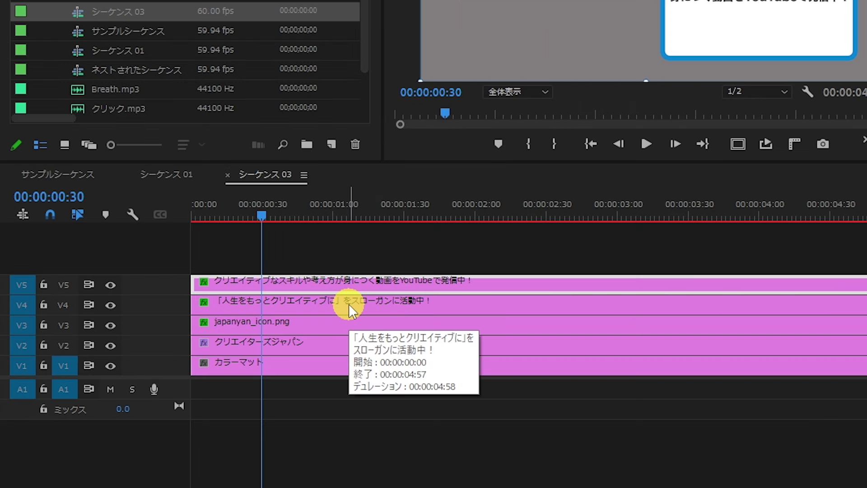
click(397, 304)
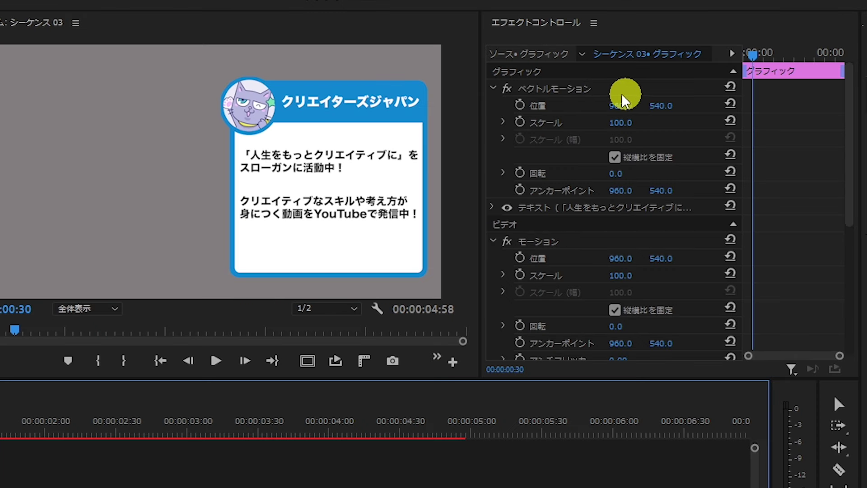
right_click(565, 88)
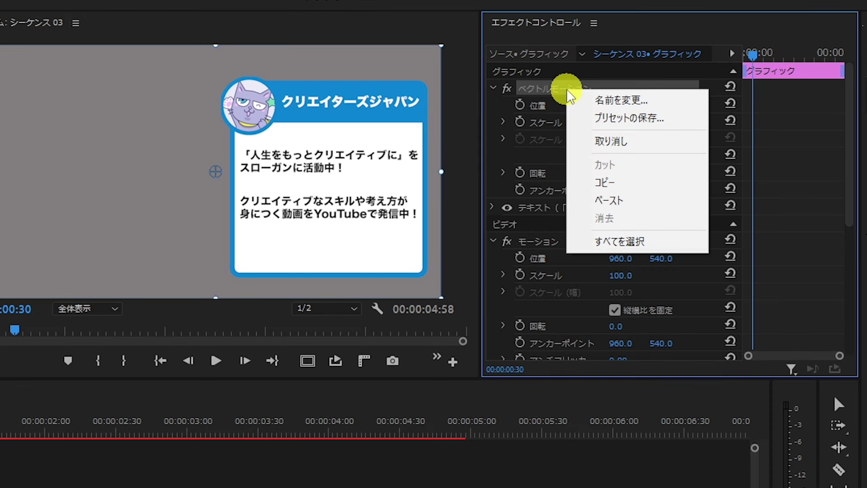
click(626, 201)
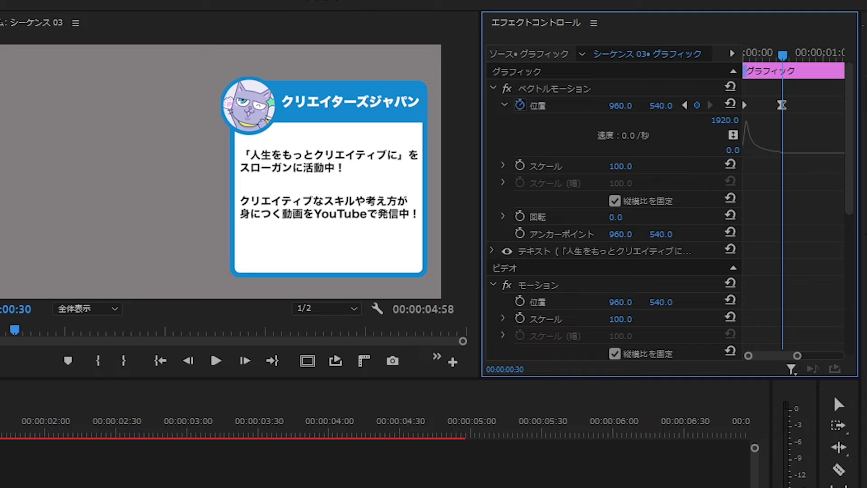
key(space)
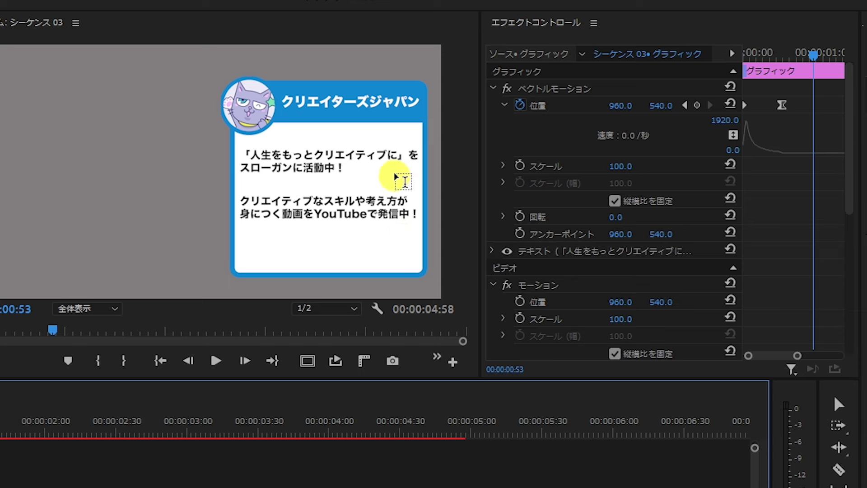
- Merge the top text clip into the V4 text clip and scrub through the combined slide-up
click(401, 160)
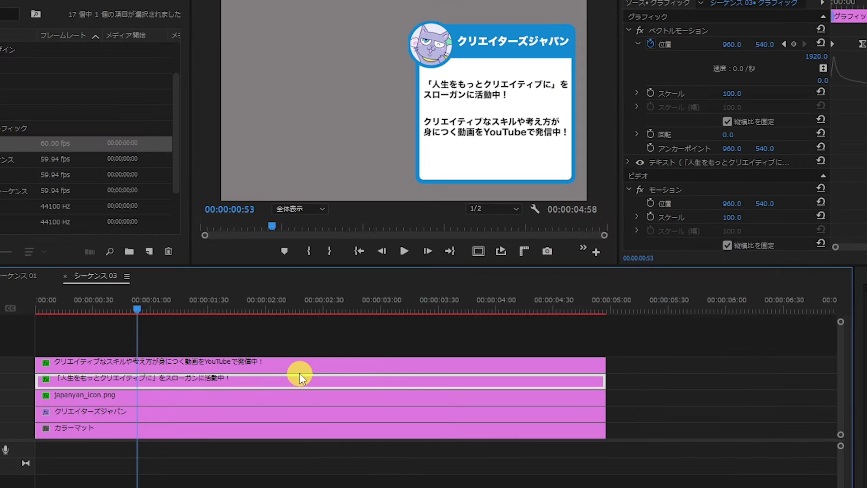
drag(294, 361, 272, 381)
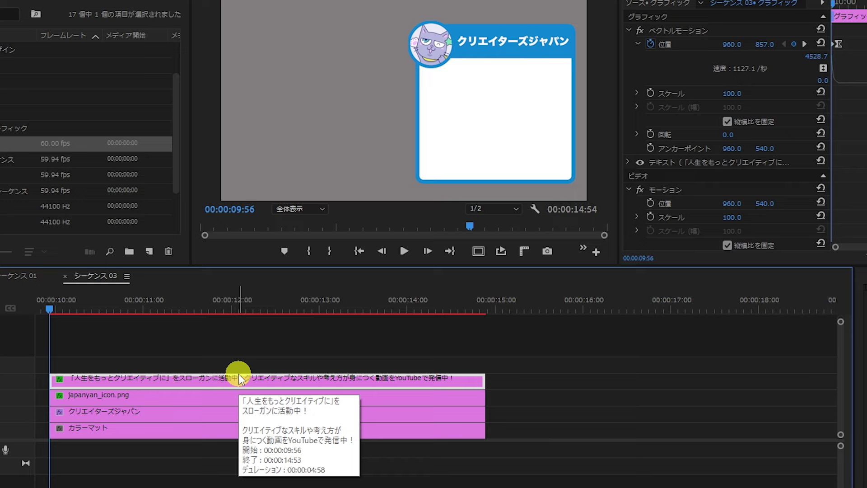
click(278, 309)
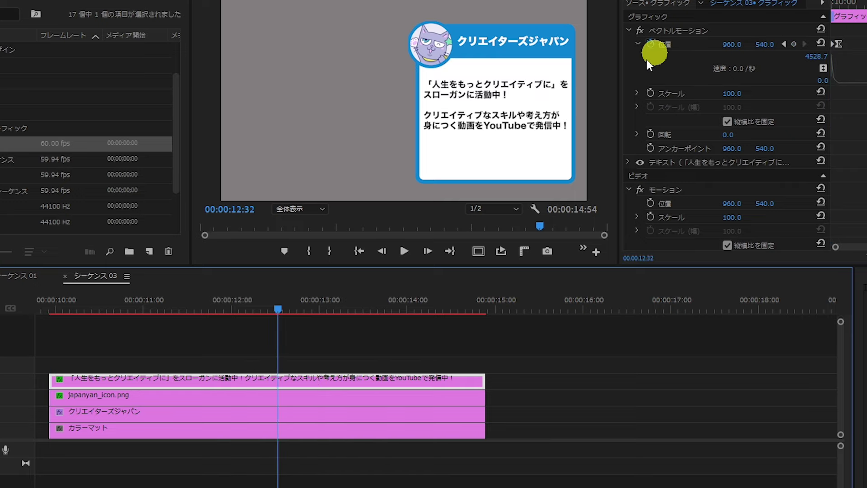
click(53, 302)
key(minus)
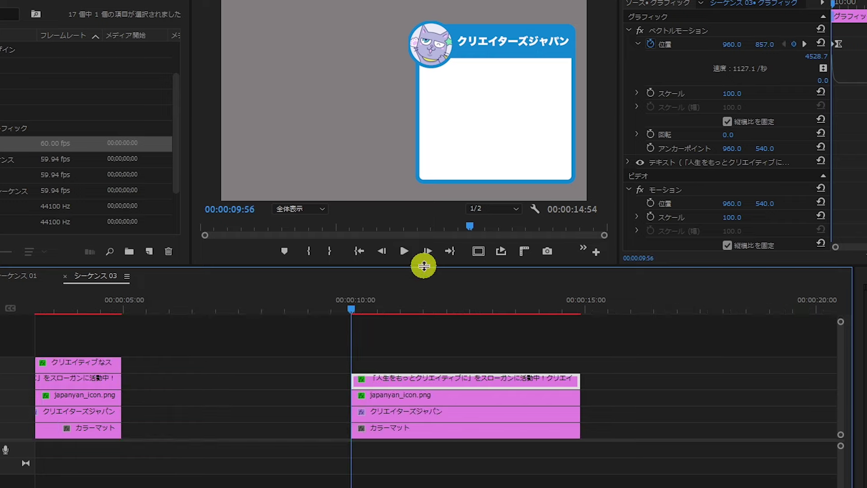
click(406, 251)
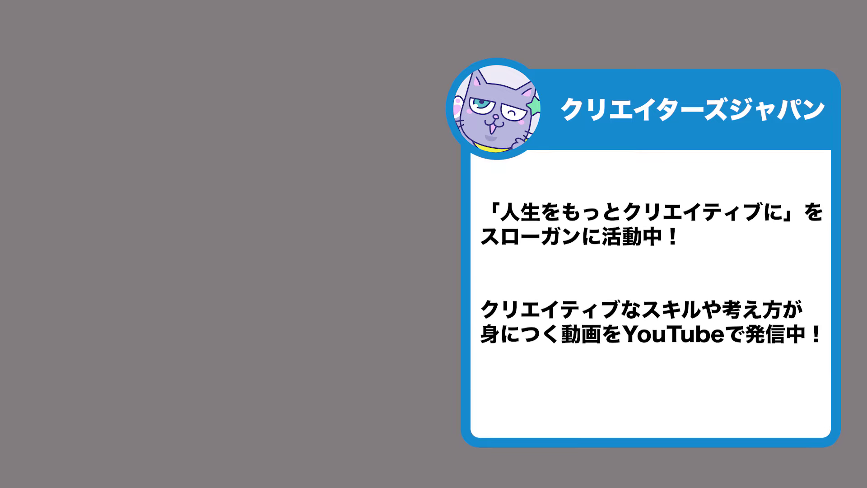
click(413, 298)
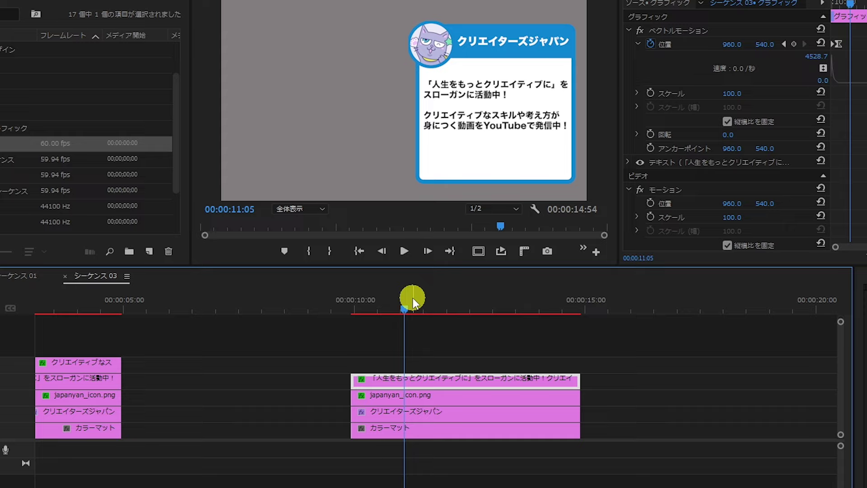